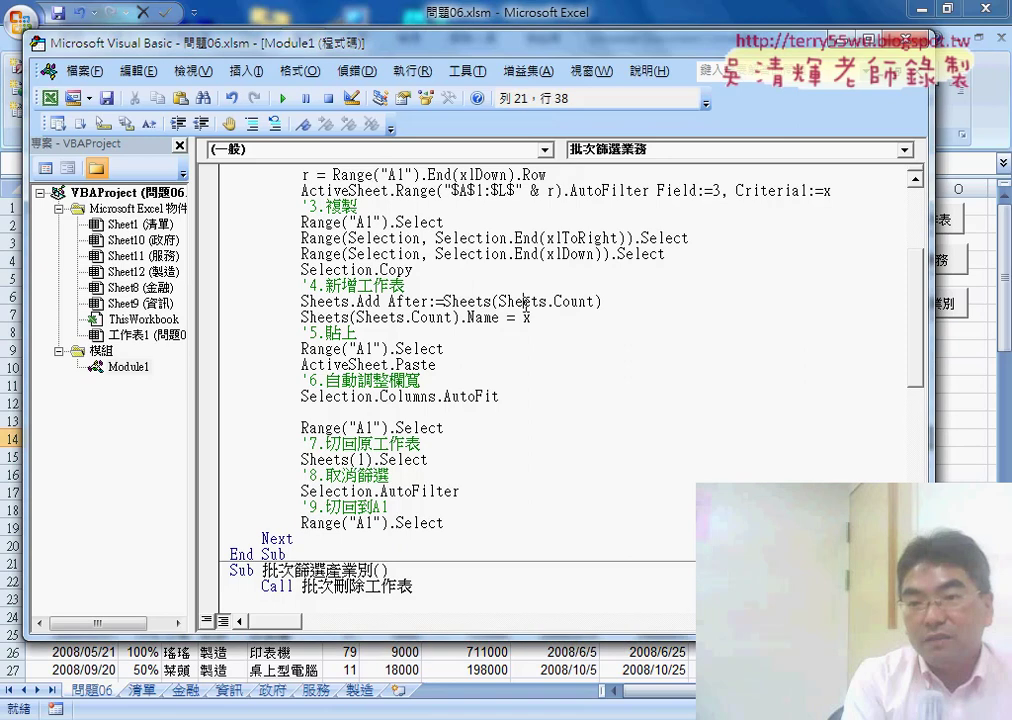
# Step: Review the 批次篩選業務 procedure from its header line to its end
pyautogui.scroll(4, 520, 300)
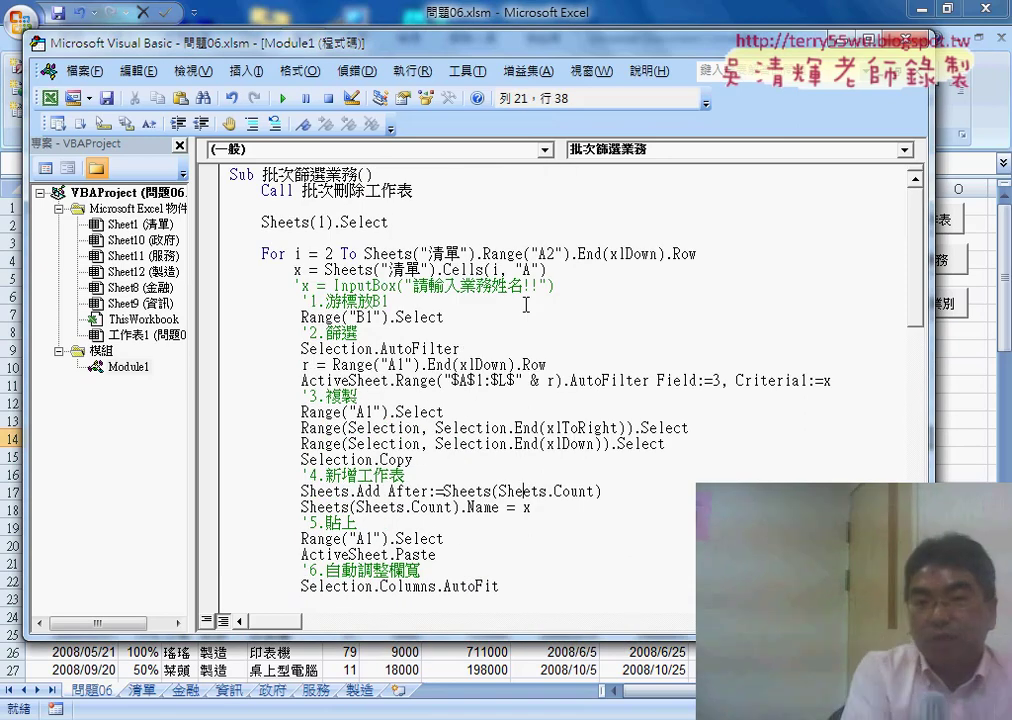
pyautogui.click(217, 176)
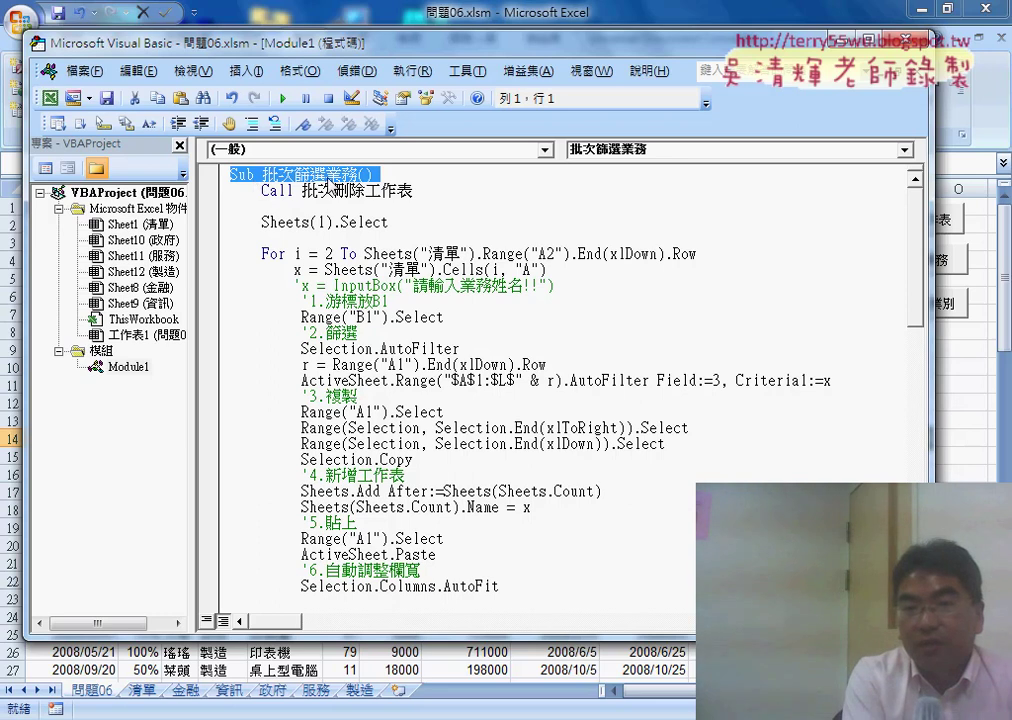
pyautogui.scroll(-3, 359, 178)
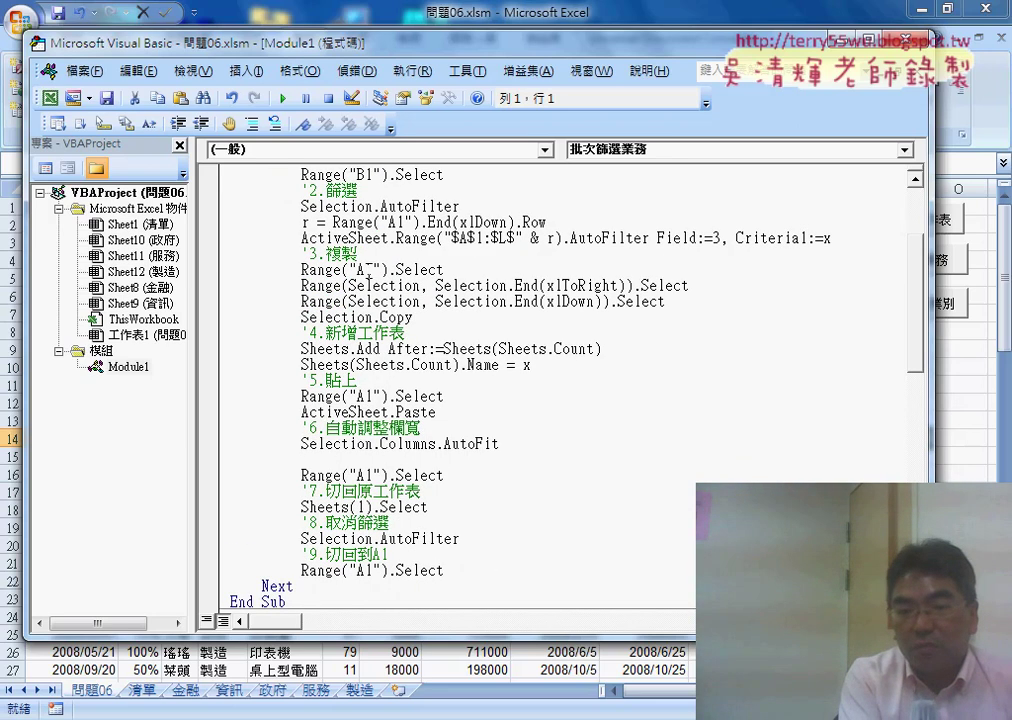
pyautogui.scroll(3, 323, 285)
pyautogui.click(258, 173)
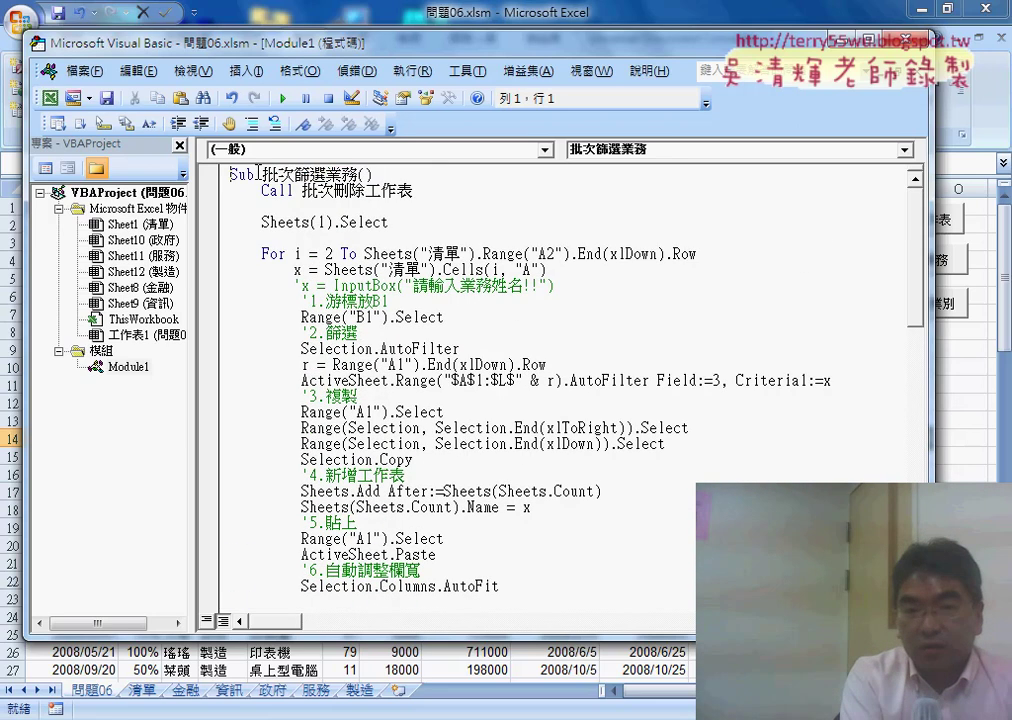
pyautogui.moveTo(249, 180); pyautogui.dragTo(325, 288)
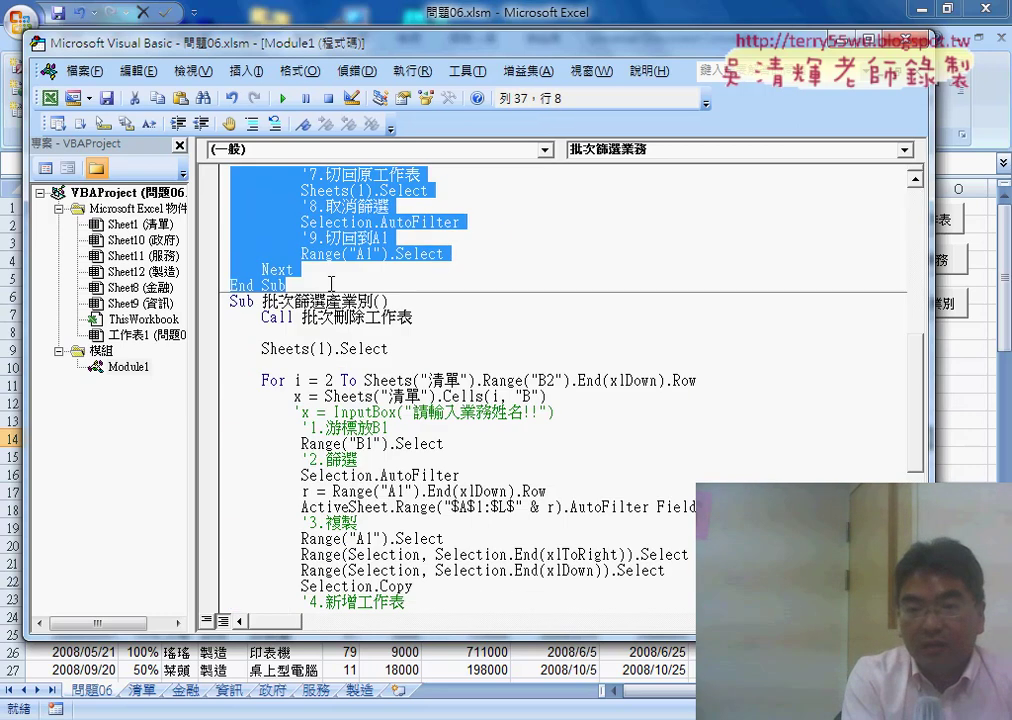
pyautogui.scroll(4, 294, 218)
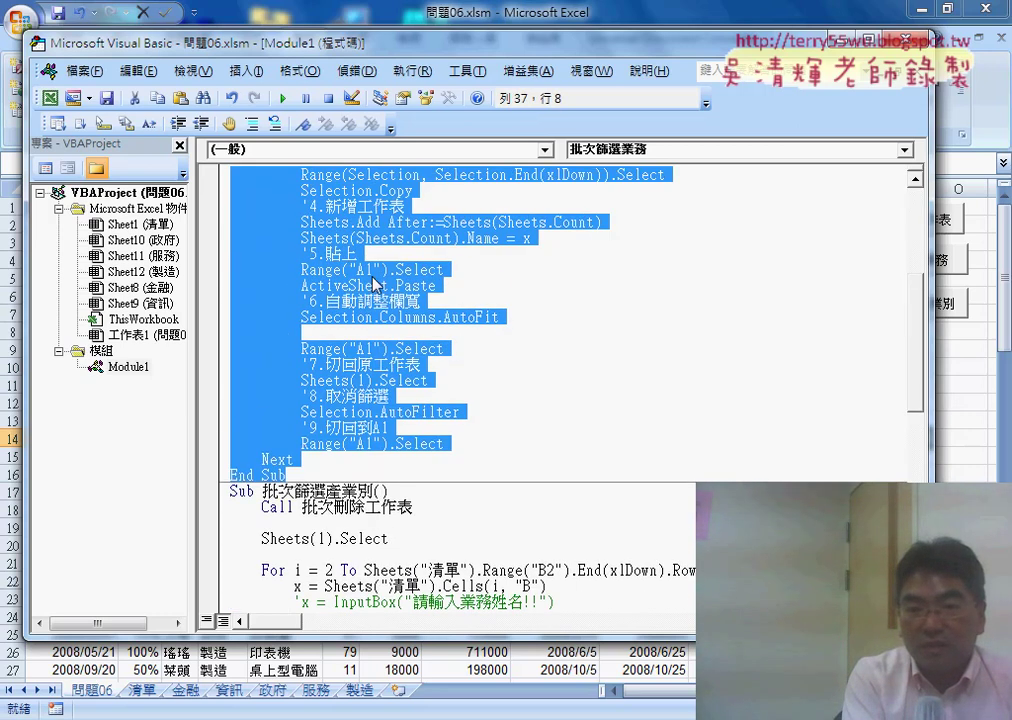
pyautogui.scroll(6, 260, 216)
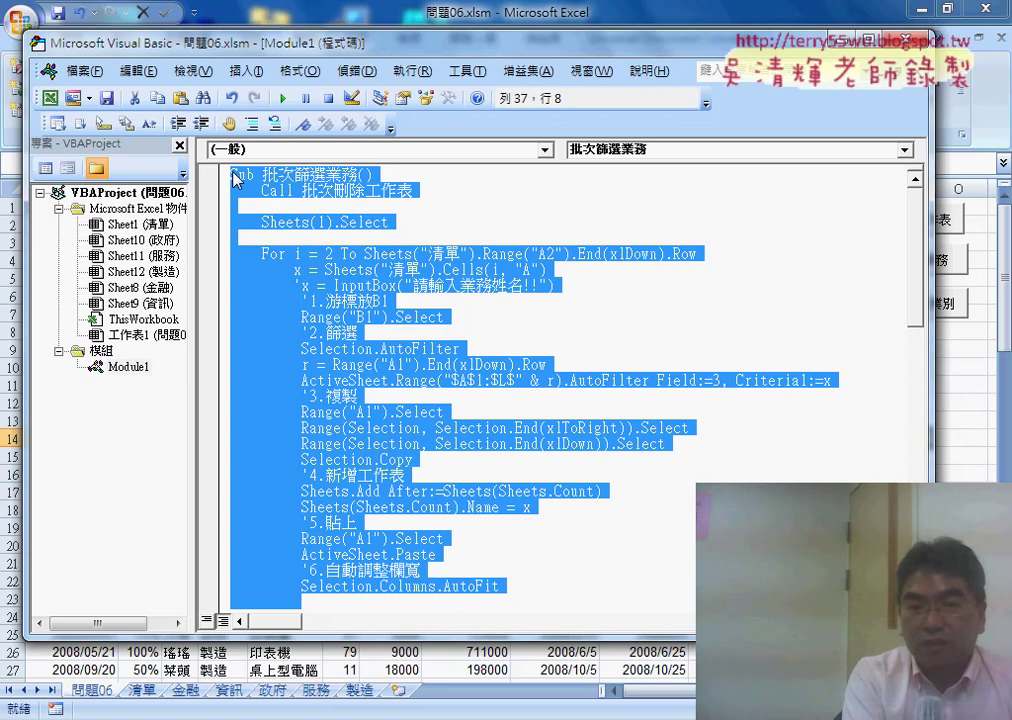
pyautogui.click(234, 174)
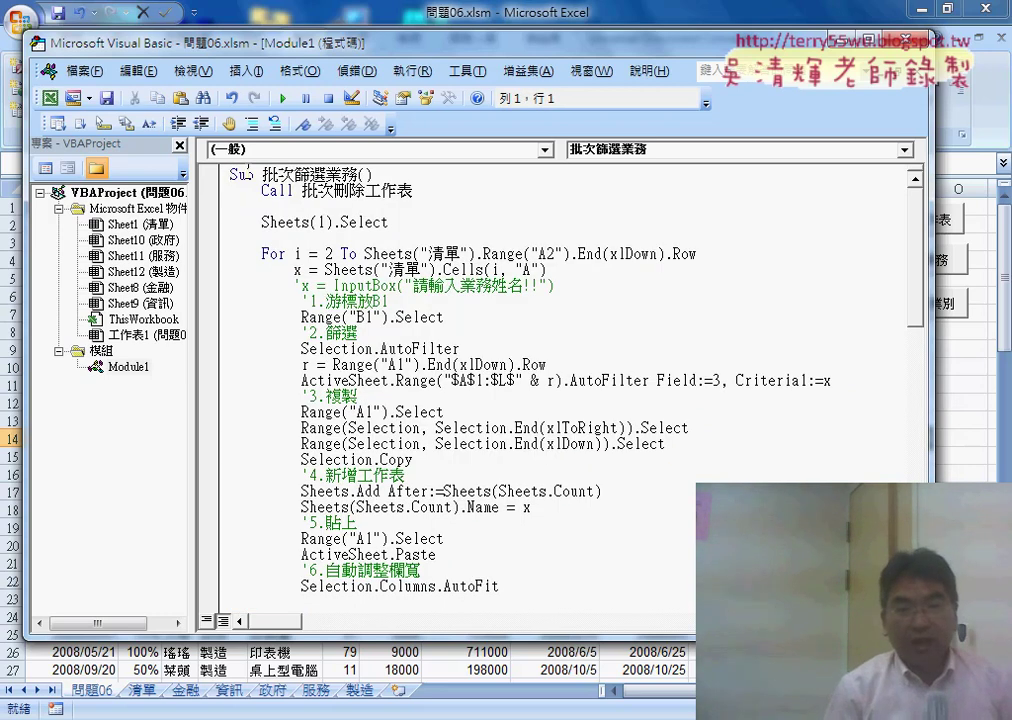
pyautogui.hotkey('ctrl', 'End')
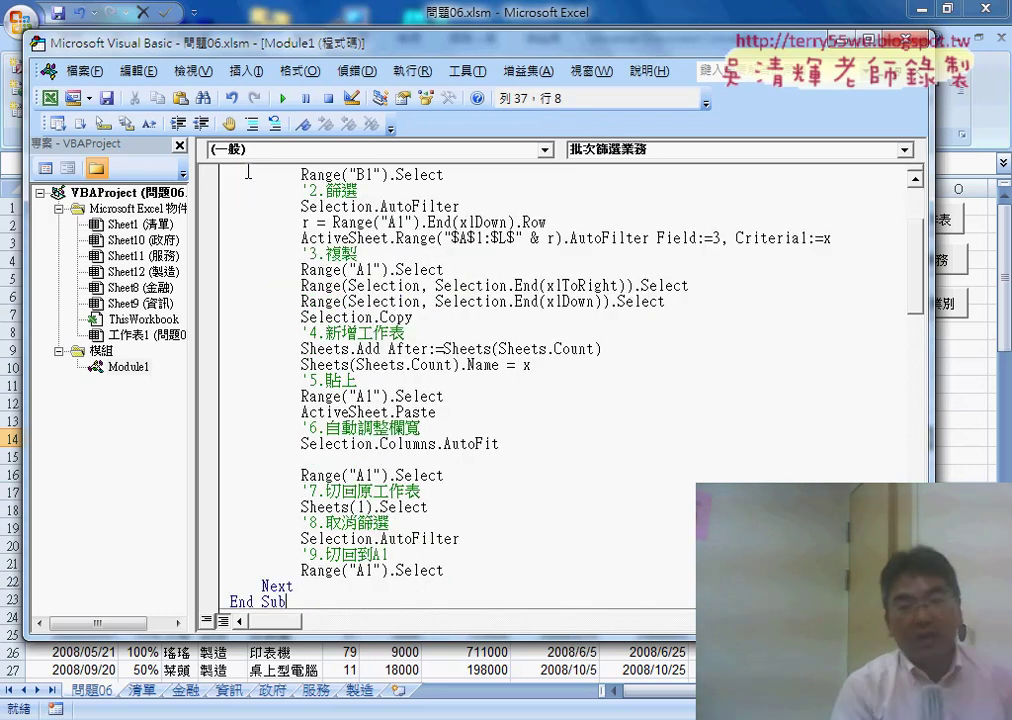
pyautogui.scroll(3, 248, 172)
# Step: Delete 業務 from the header so it reads Sub 批次篩選(), then check the worksheet behind
pyautogui.click(372, 174)
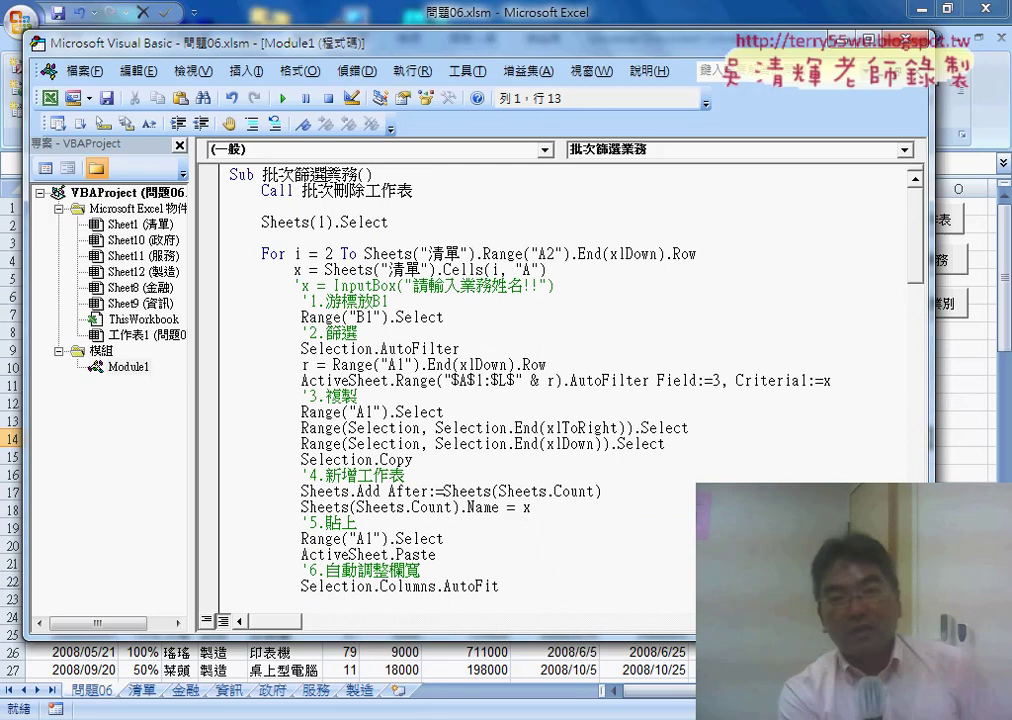
pyautogui.moveTo(325, 174); pyautogui.dragTo(358, 174)
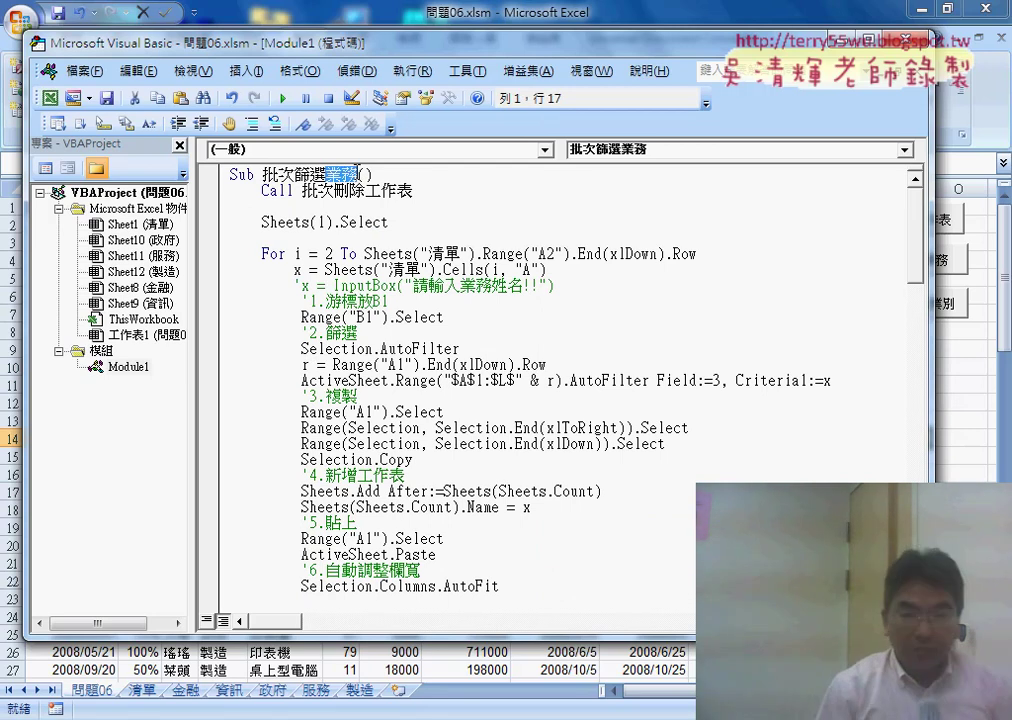
pyautogui.press('Delete')
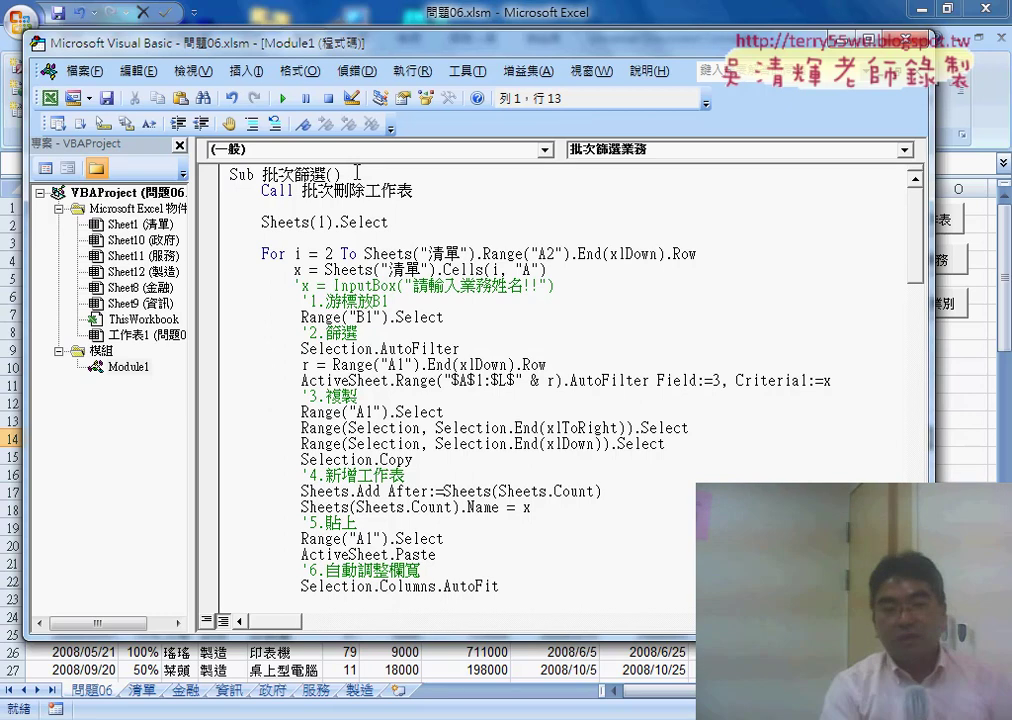
pyautogui.moveTo(349, 58)
pyautogui.mouseDown()
pyautogui.moveTo(407, 173)
pyautogui.moveTo(428, 252)
pyautogui.mouseUp()
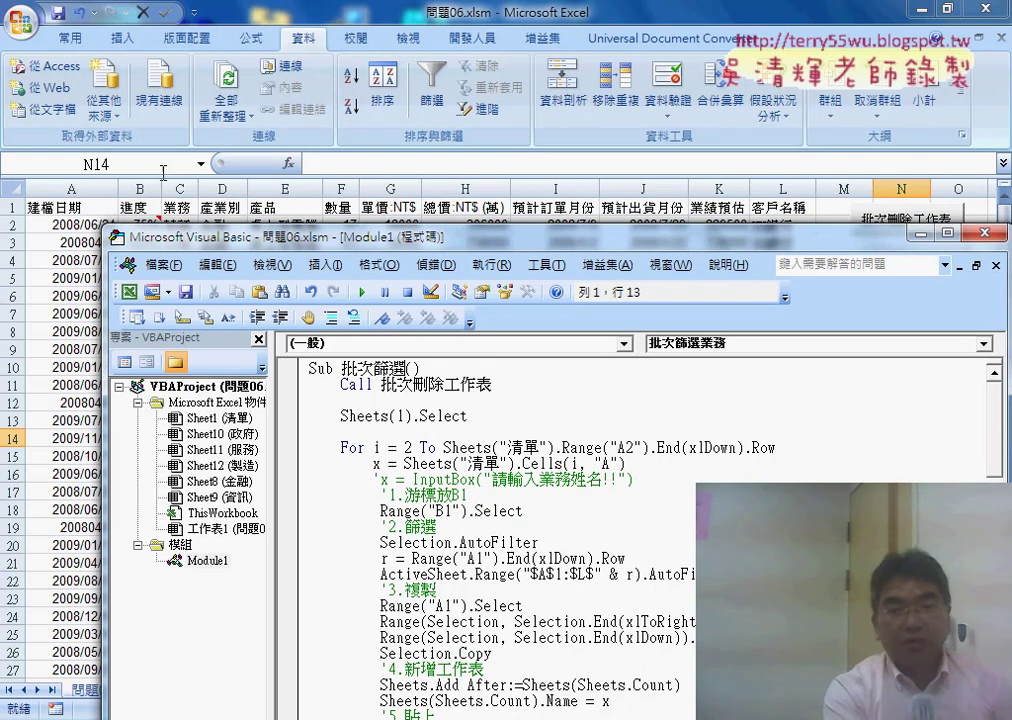
pyautogui.moveTo(688, 243); pyautogui.dragTo(614, 70)
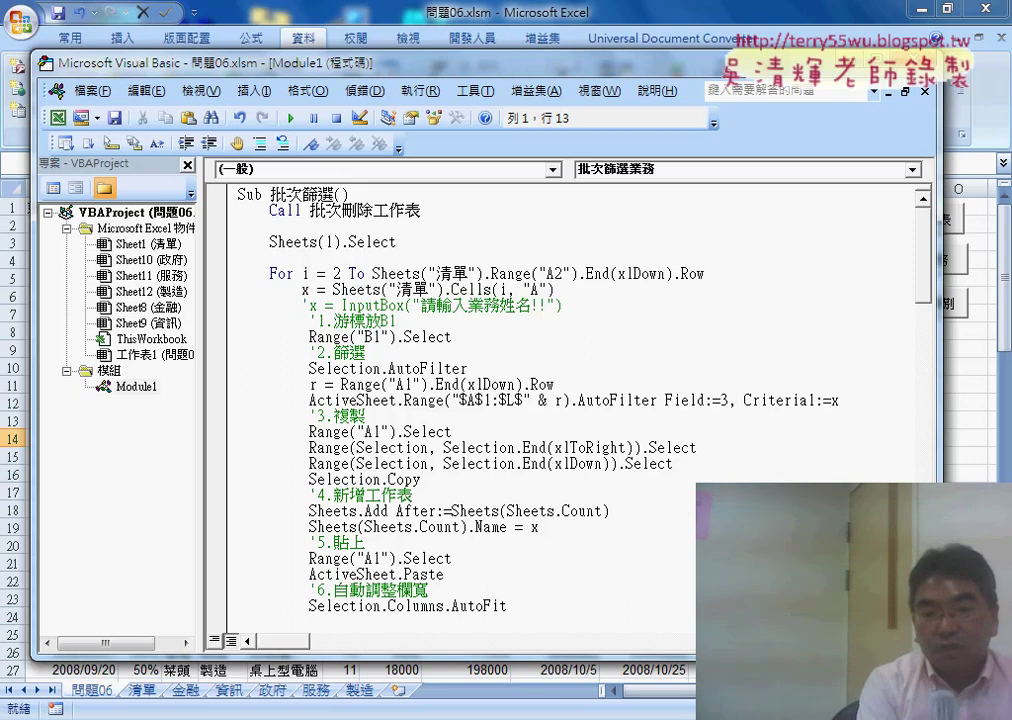
pyautogui.moveTo(403, 708)
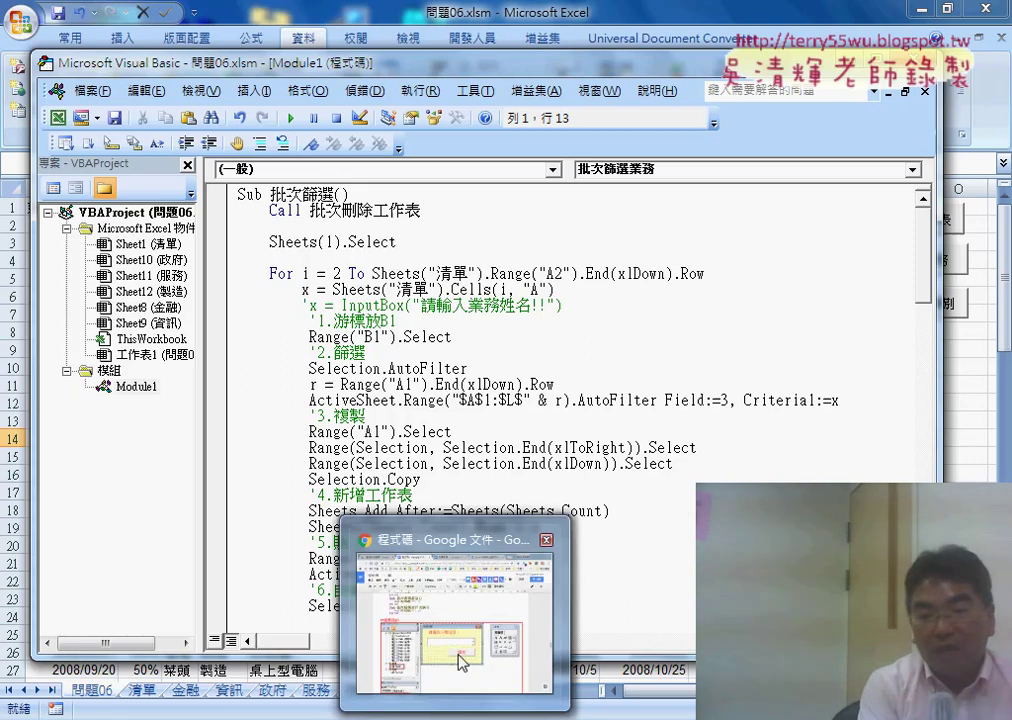
# Step: Copy (清單 As String, 欄位 As Integer) from the Google Docs 程式碼 notes and return to VBA
pyautogui.click(463, 658)
pyautogui.scroll(5, 403, 530)
pyautogui.scroll(4, 403, 530)
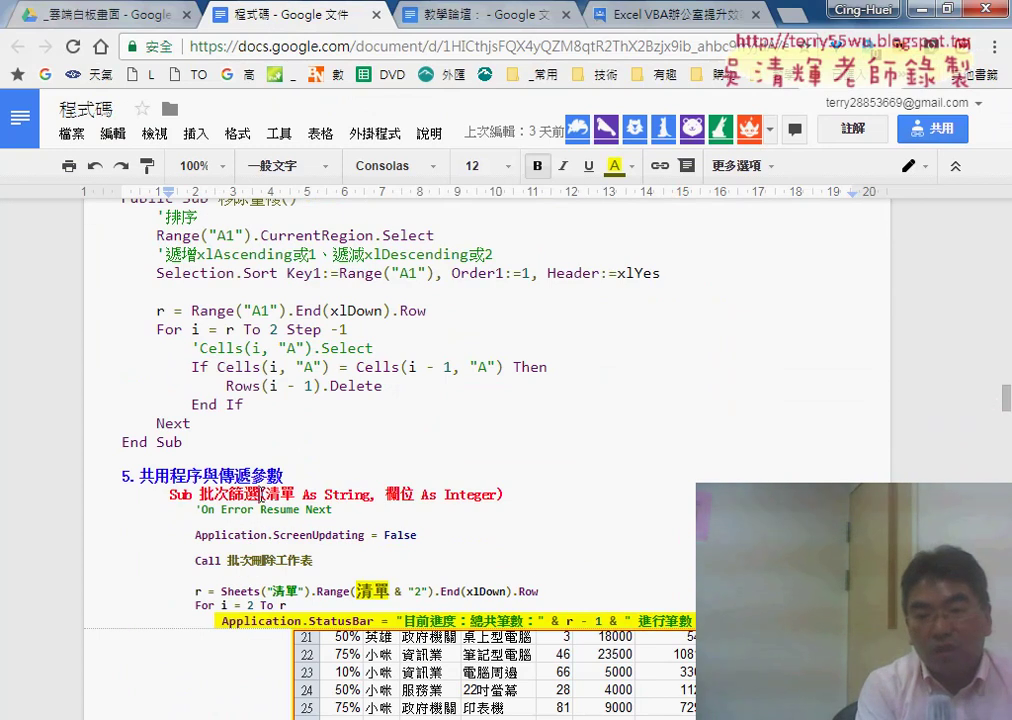
pyautogui.moveTo(262, 494); pyautogui.dragTo(508, 494)
pyautogui.hotkey('ctrl', 'c')
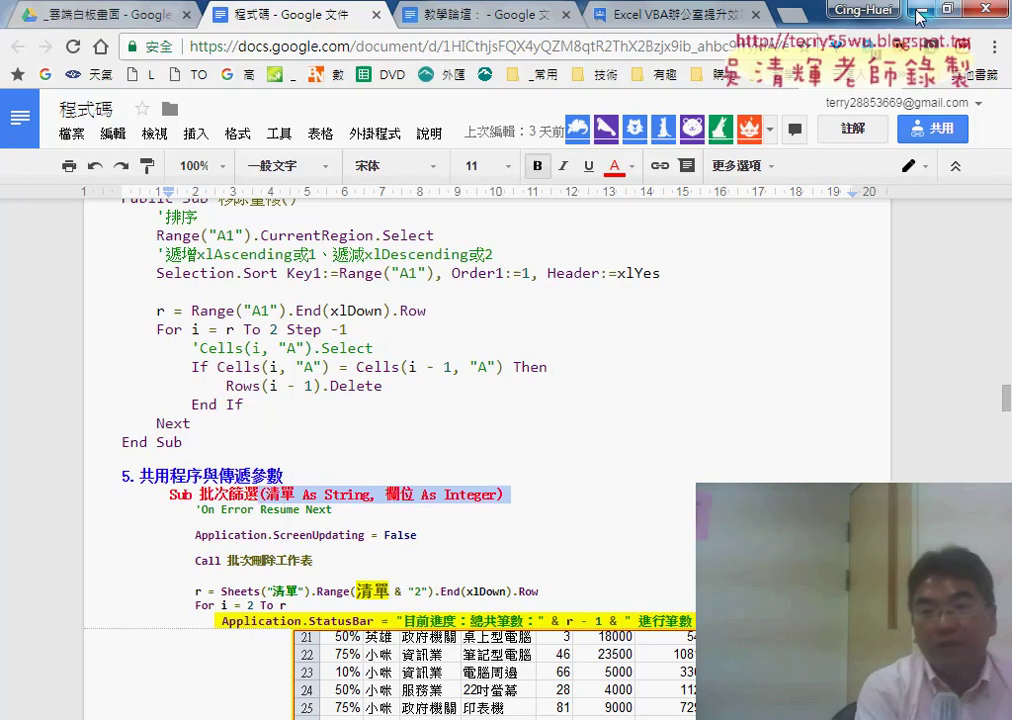
pyautogui.hotkey('alt', 'Tab')
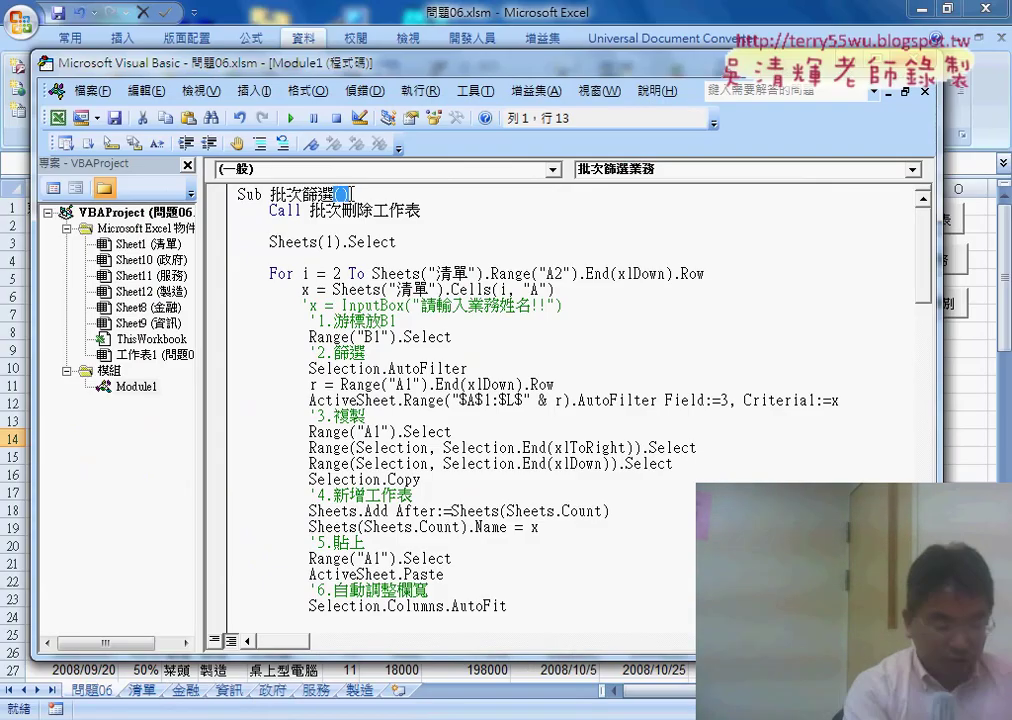
# Step: Paste (清單 As String, 欄位 As Integer) into the header, testing a deletion of As String and undoing it
pyautogui.hotkey('ctrl', 'v')
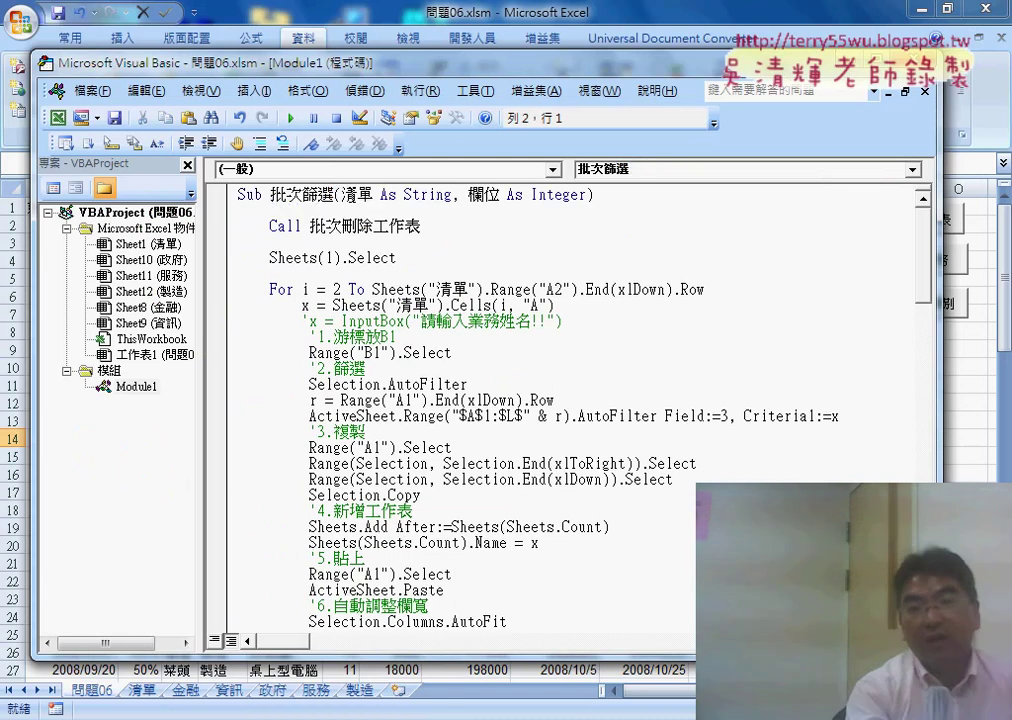
pyautogui.moveTo(374, 195); pyautogui.dragTo(437, 195)
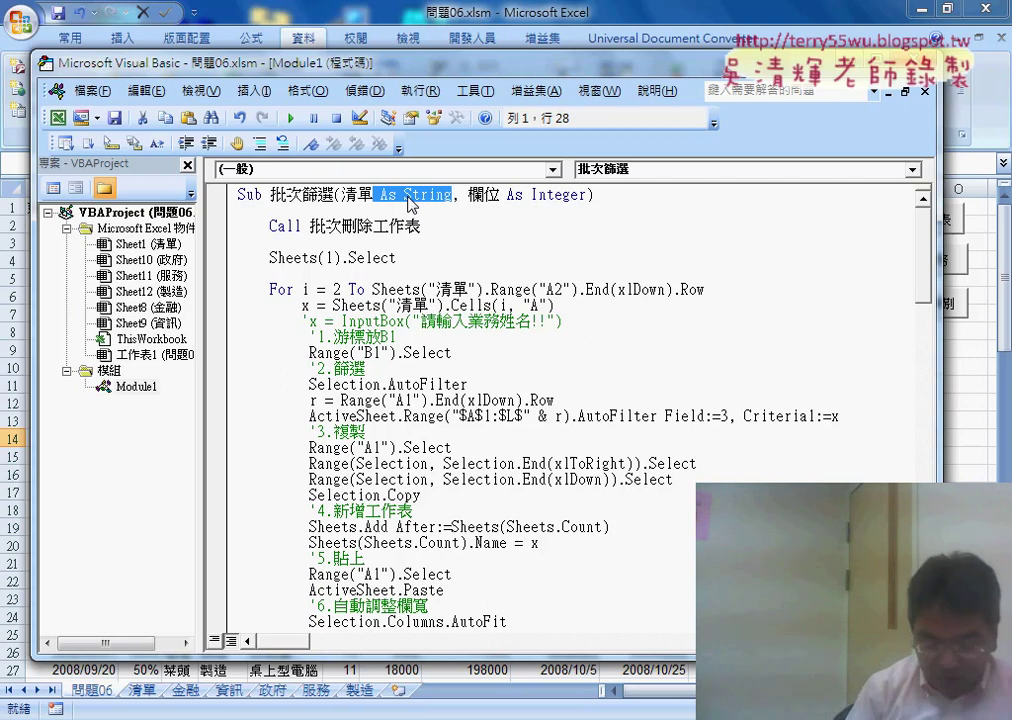
pyautogui.press('Delete')
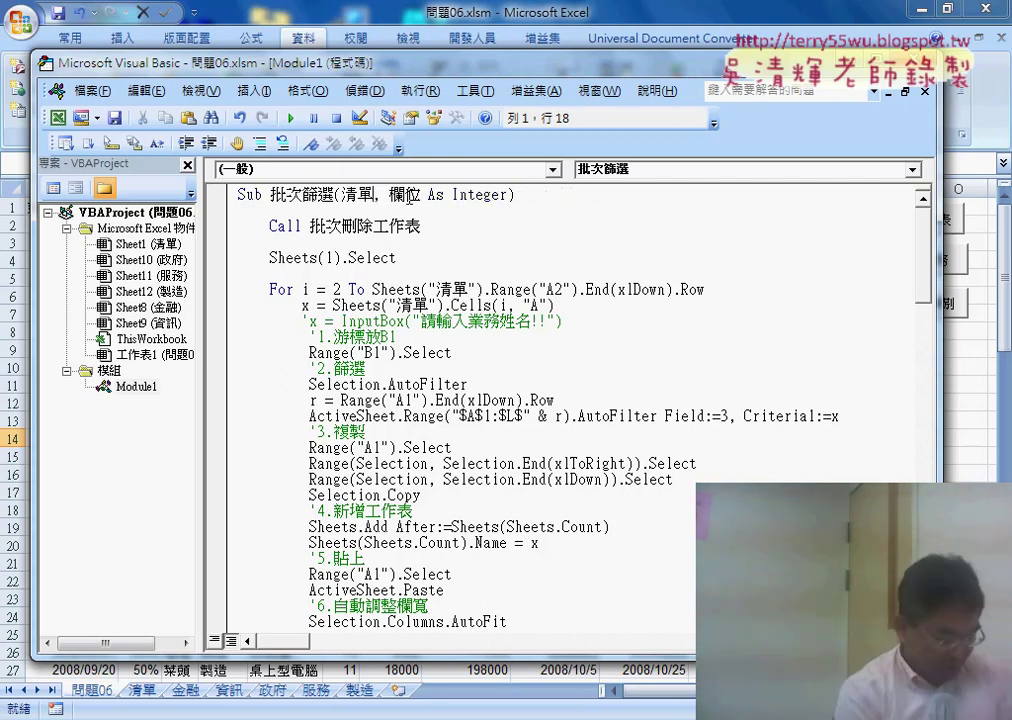
pyautogui.hotkey('ctrl', 'z')
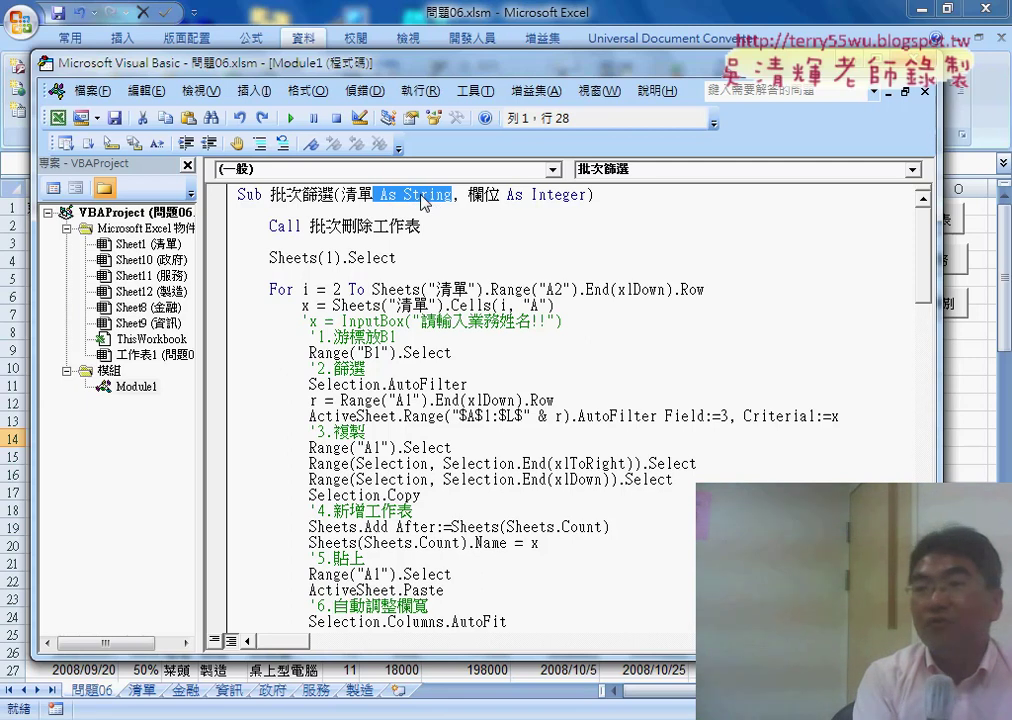
pyautogui.moveTo(532, 195); pyautogui.dragTo(572, 195)
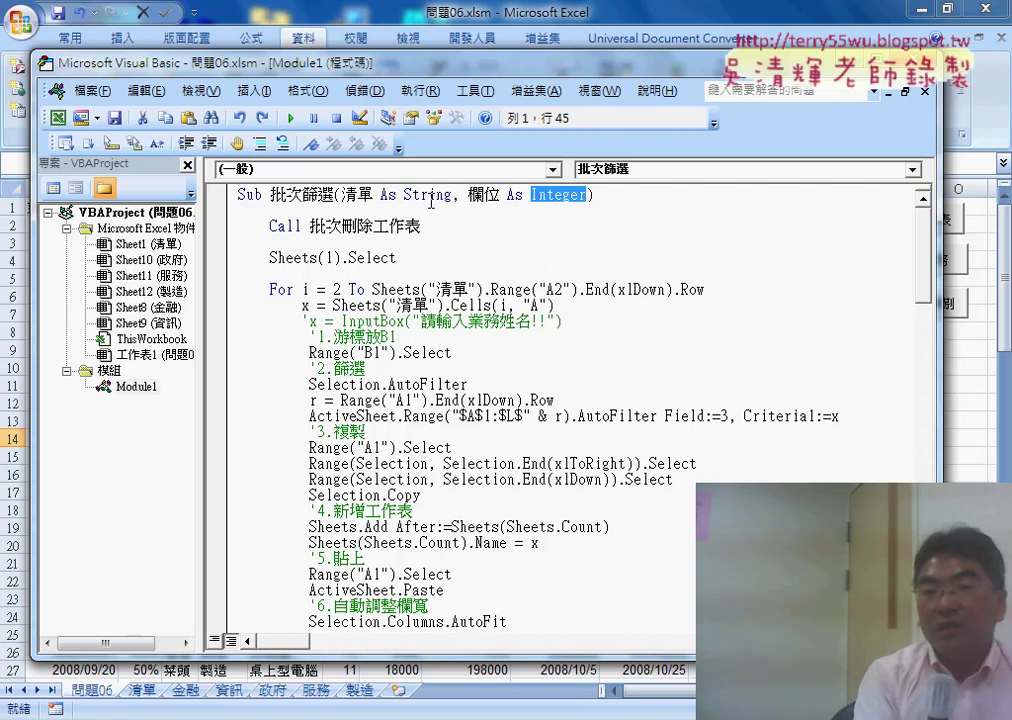
pyautogui.click(337, 194)
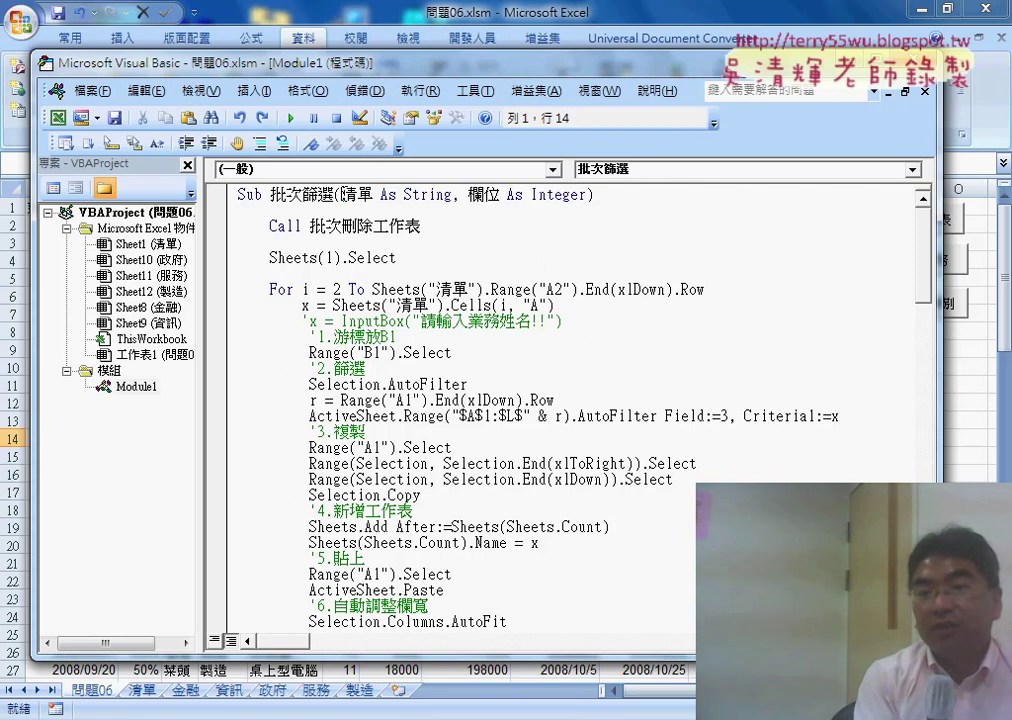
pyautogui.moveTo(340, 194); pyautogui.dragTo(585, 194)
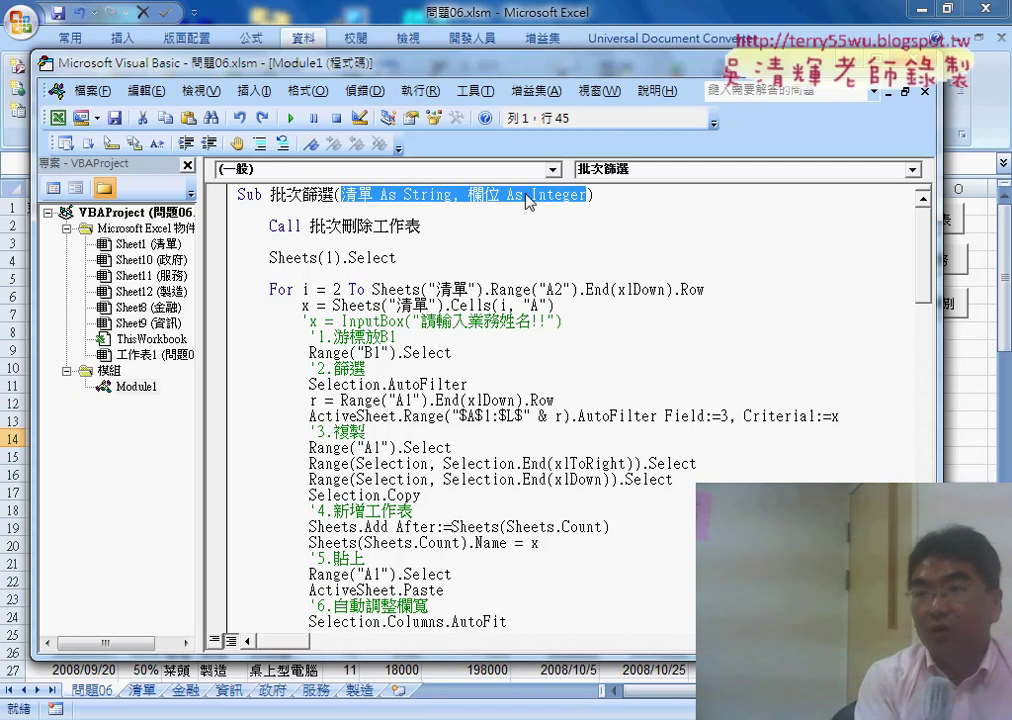
pyautogui.scroll(-1, 573, 277)
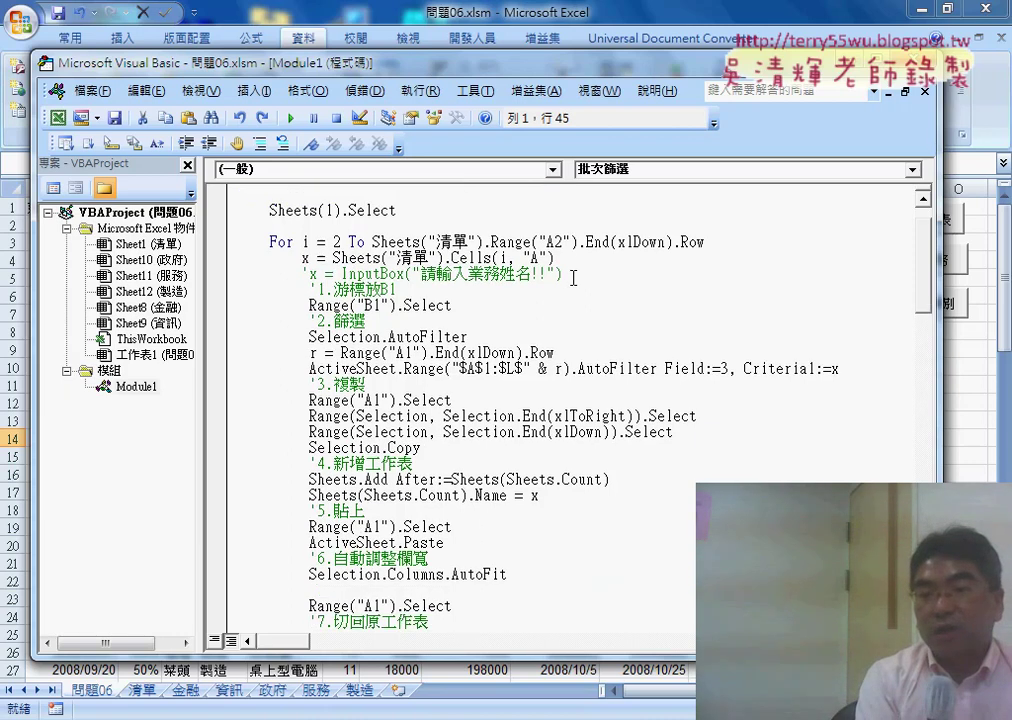
pyautogui.scroll(1, 696, 343)
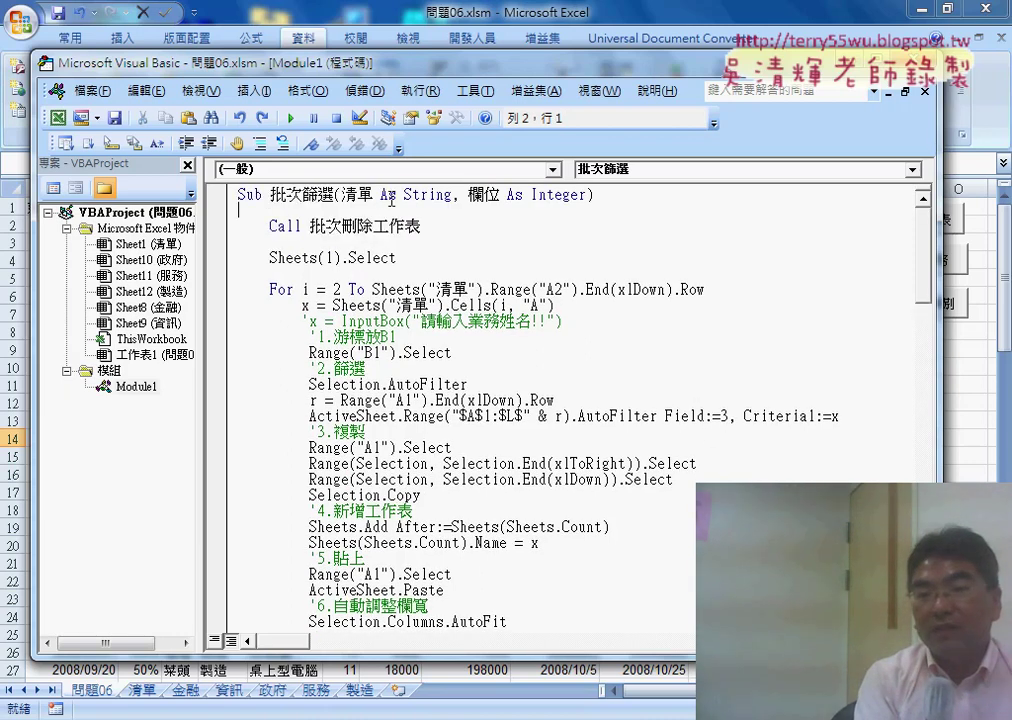
# Step: Copy the parameter name 清單 from the procedure header
pyautogui.moveTo(378, 194); pyautogui.dragTo(350, 194)
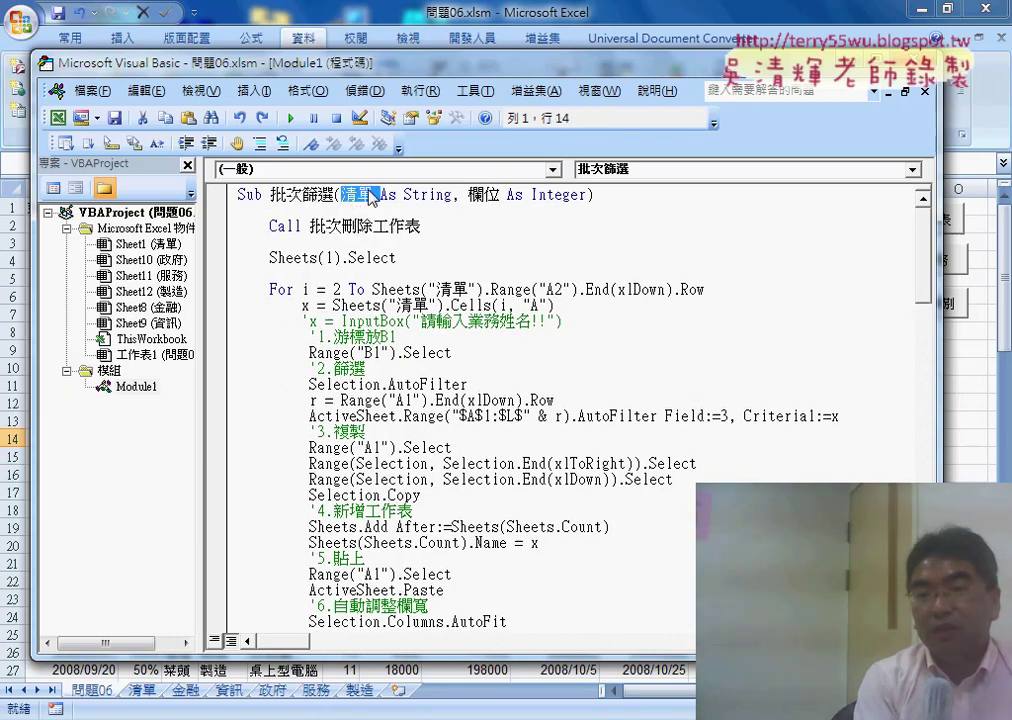
pyautogui.click(393, 195)
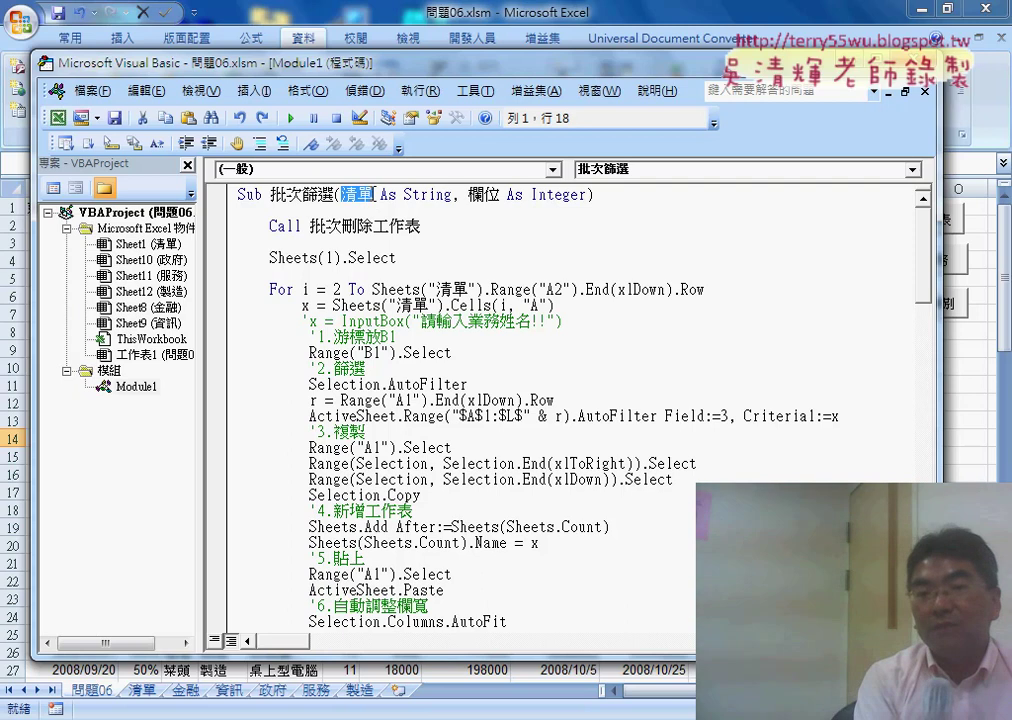
pyautogui.rightClick(375, 196)
pyautogui.click(378, 228)
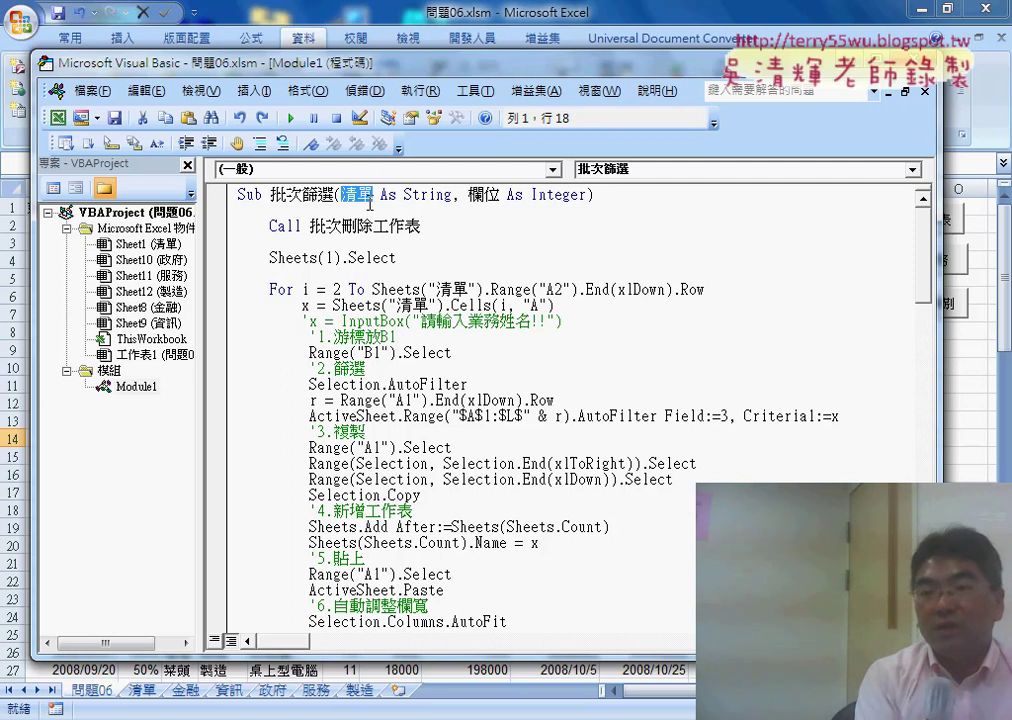
# Step: Change Range("A2") in the For line to Range(清單 & "2")
pyautogui.moveTo(547, 289); pyautogui.dragTo(555, 289)
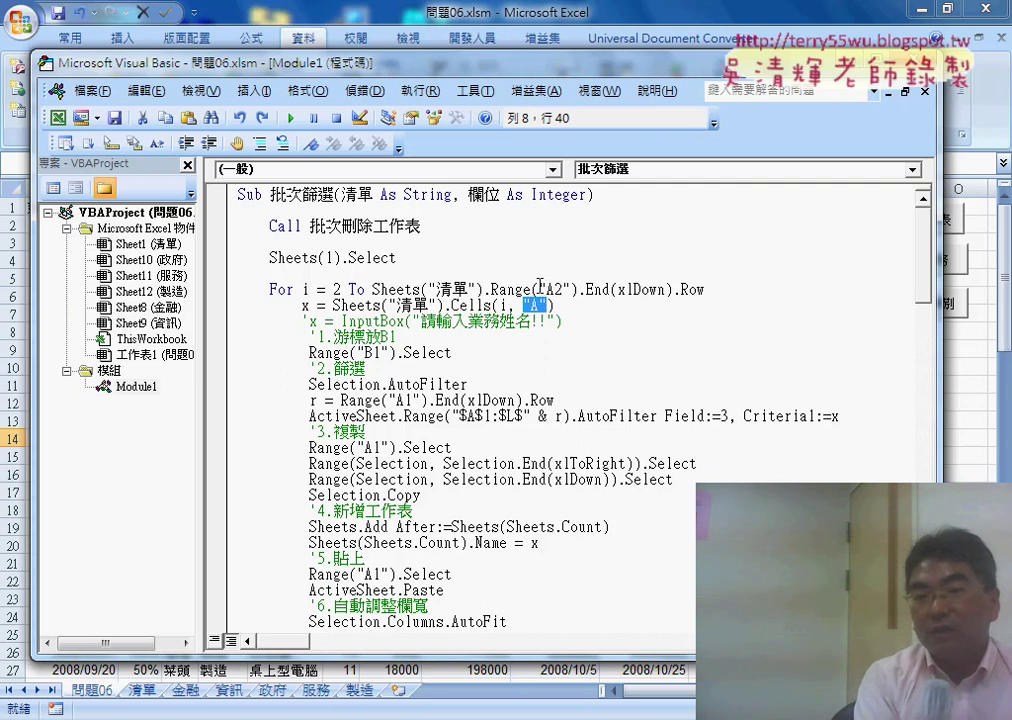
pyautogui.moveTo(540, 288); pyautogui.dragTo(554, 289)
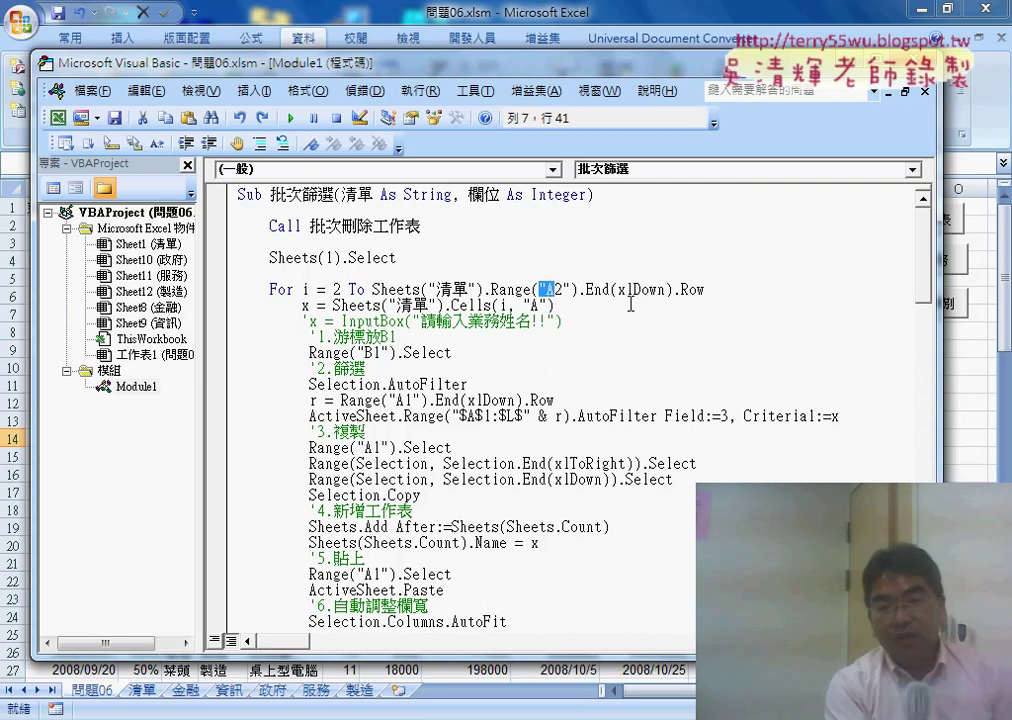
pyautogui.press('Left')
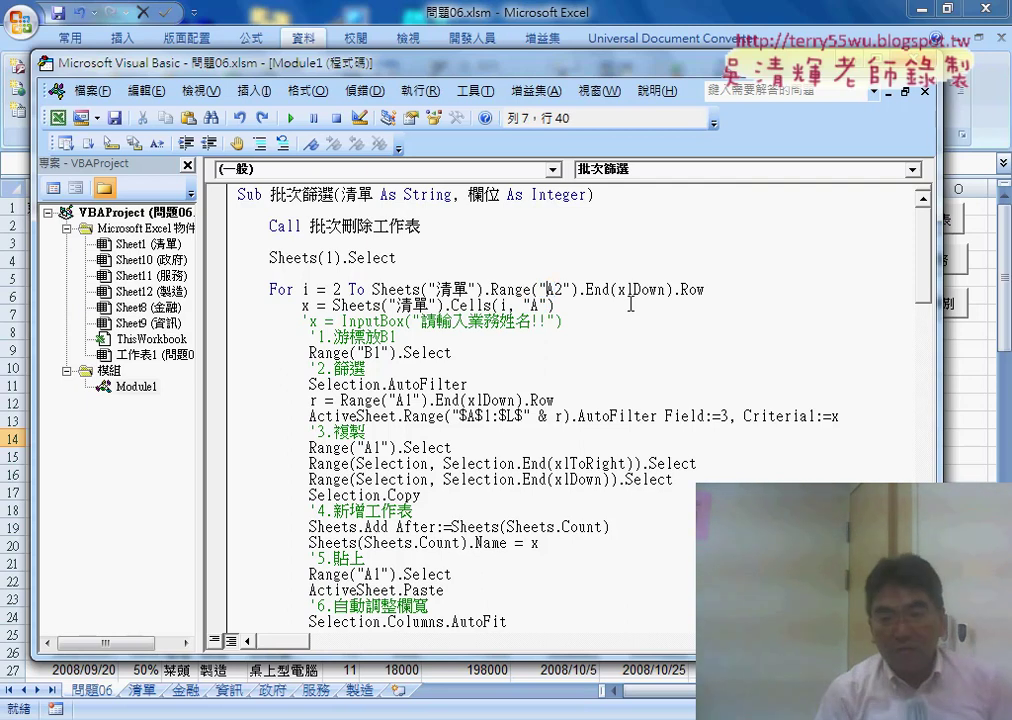
pyautogui.press('Delete')
pyautogui.press('Left')
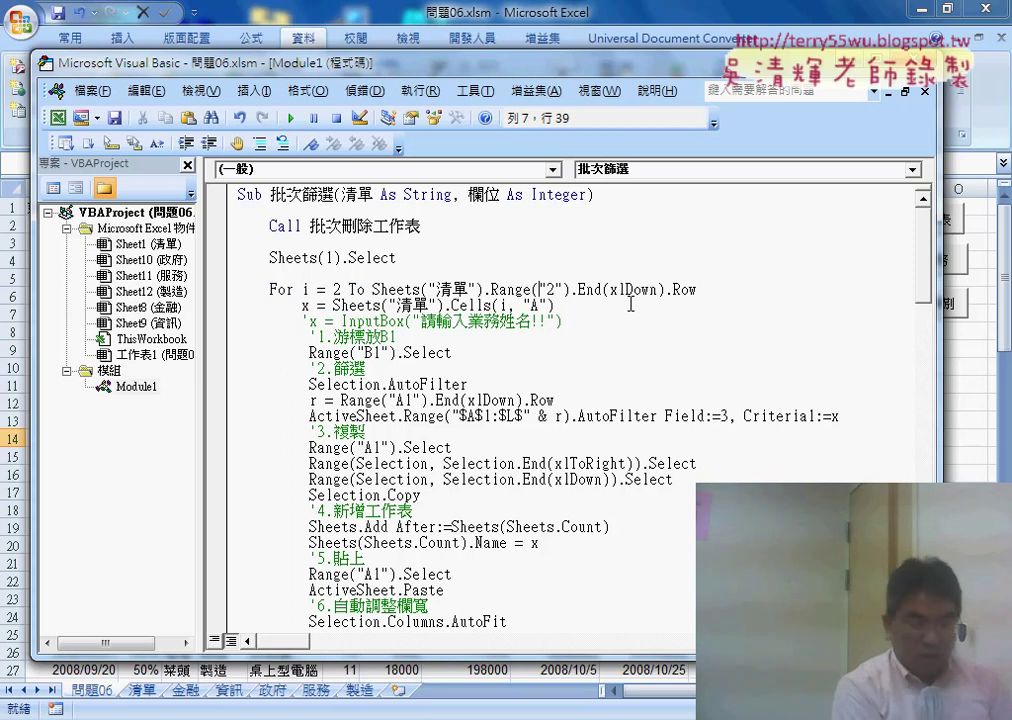
pyautogui.write('清單')
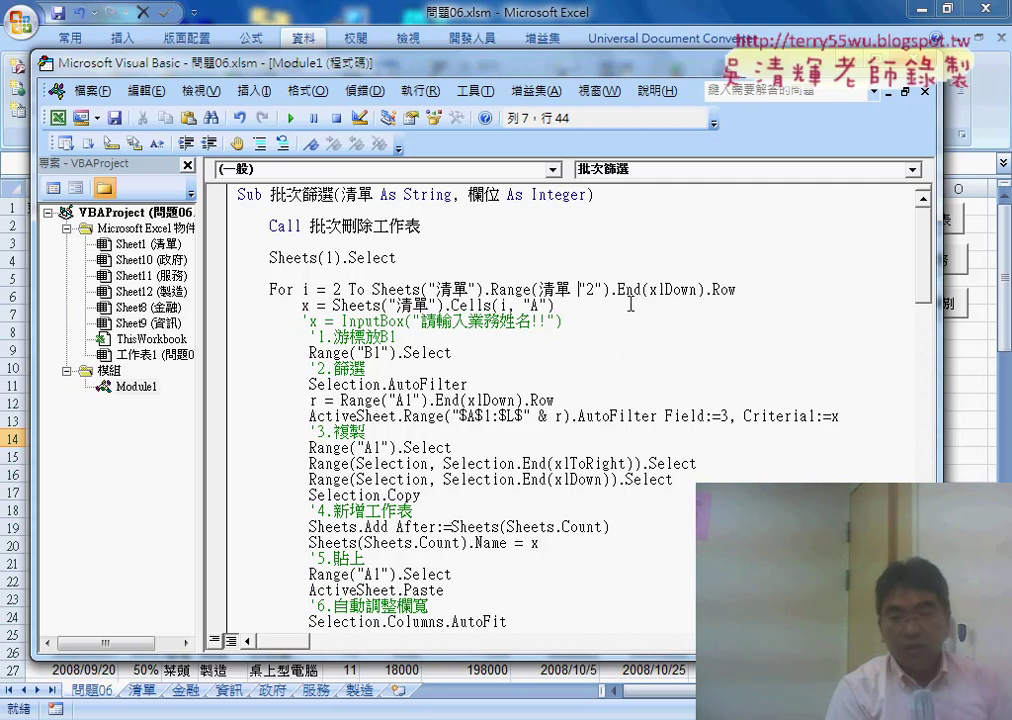
pyautogui.write('&')
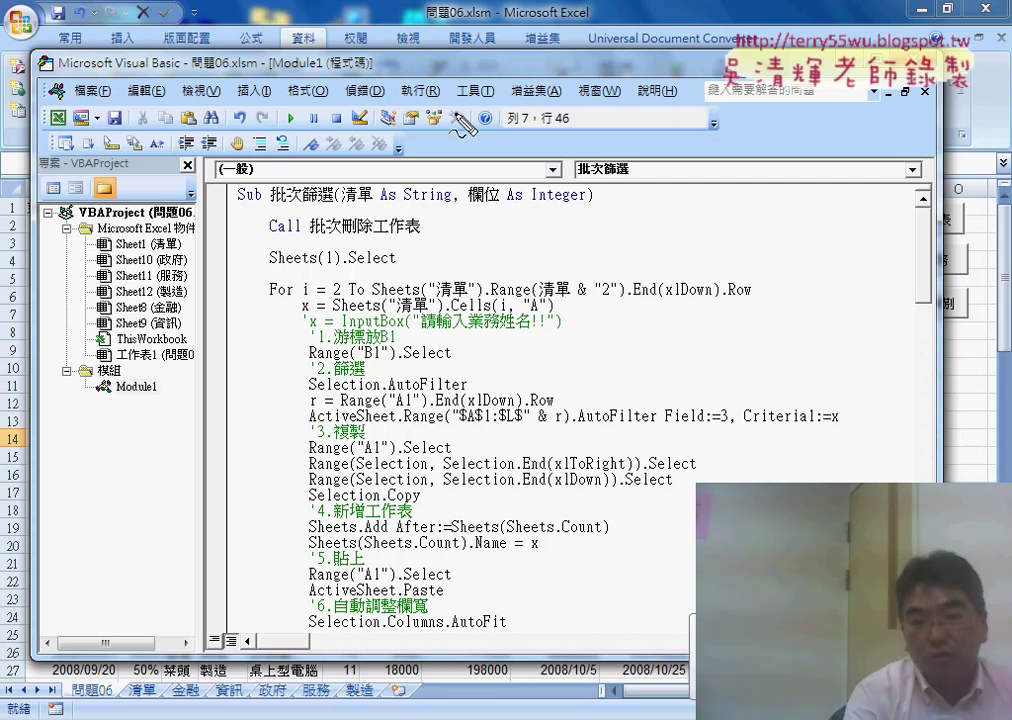
pyautogui.moveTo(343, 150); pyautogui.dragTo(348, 185)
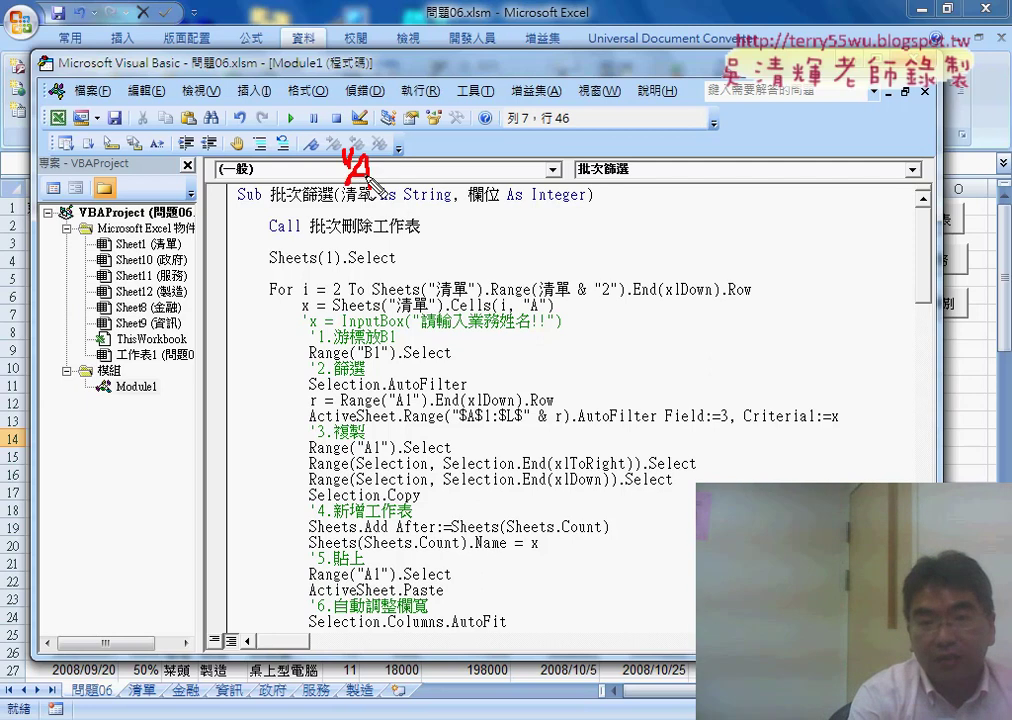
pyautogui.moveTo(383, 148); pyautogui.dragTo(397, 165)
pyautogui.moveTo(385, 172)
pyautogui.mouseDown()
pyautogui.moveTo(470, 178)
pyautogui.moveTo(565, 275)
pyautogui.moveTo(562, 252)
pyautogui.moveTo(578, 248)
pyautogui.mouseUp()
pyautogui.moveTo(573, 268)
pyautogui.mouseDown()
pyautogui.moveTo(597, 266)
pyautogui.moveTo(602, 248)
pyautogui.mouseUp()
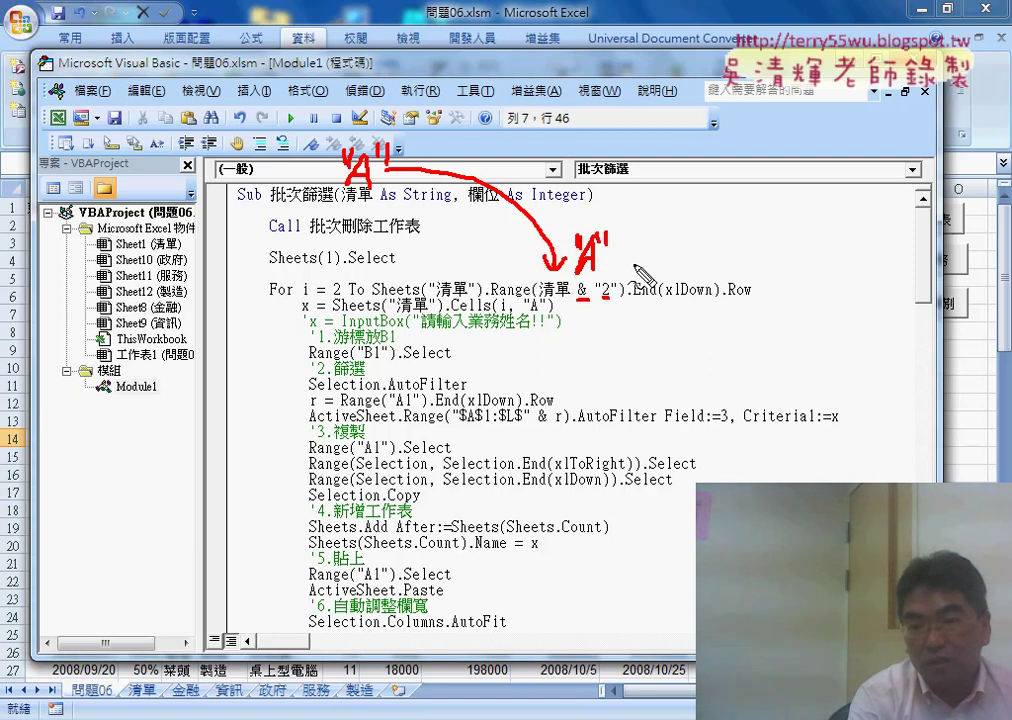
pyautogui.moveTo(632, 264)
pyautogui.mouseDown()
pyautogui.moveTo(634, 248)
pyautogui.moveTo(661, 238)
pyautogui.moveTo(688, 262)
pyautogui.moveTo(699, 239)
pyautogui.mouseUp()
pyautogui.moveTo(706, 226)
pyautogui.mouseDown()
pyautogui.moveTo(705, 238)
pyautogui.moveTo(740, 244)
pyautogui.moveTo(800, 230)
pyautogui.moveTo(810, 265)
pyautogui.moveTo(830, 264)
pyautogui.moveTo(835, 233)
pyautogui.mouseUp()
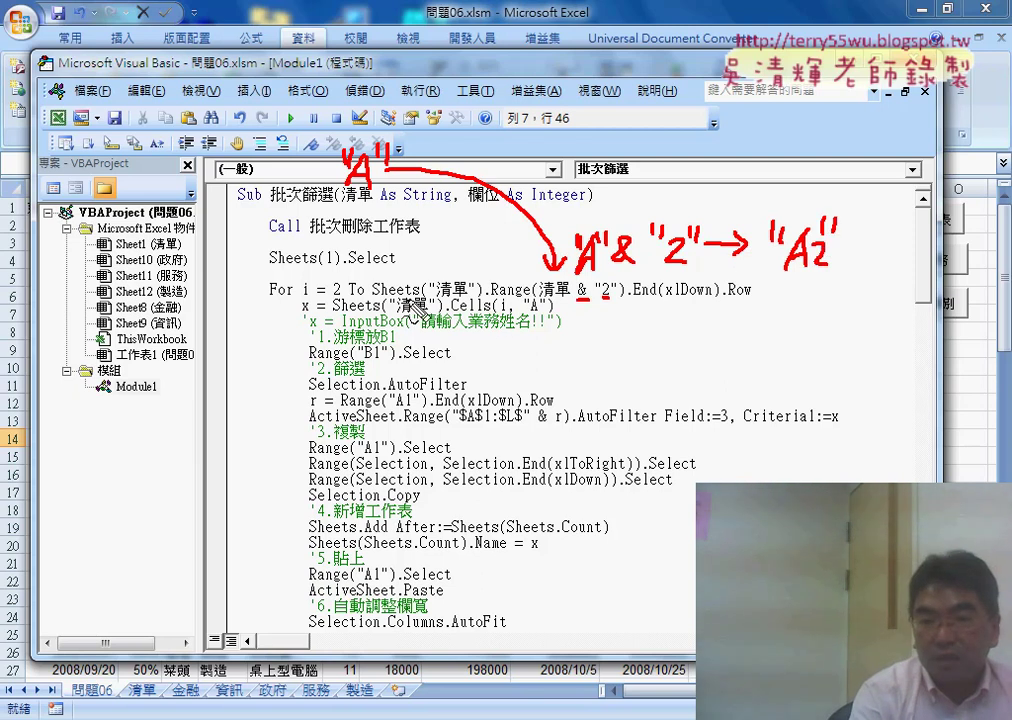
pyautogui.moveTo(524, 320); pyautogui.dragTo(548, 315)
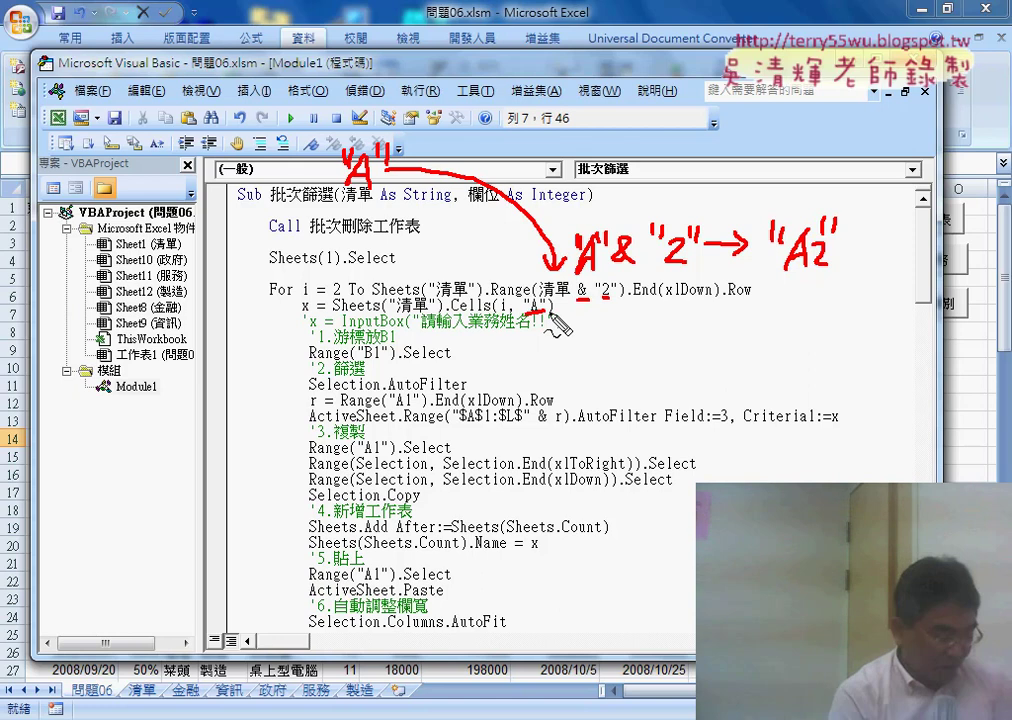
# Step: Replace the hard-coded "A" in Cells(i, "A") with 清單
pyautogui.press('Escape')
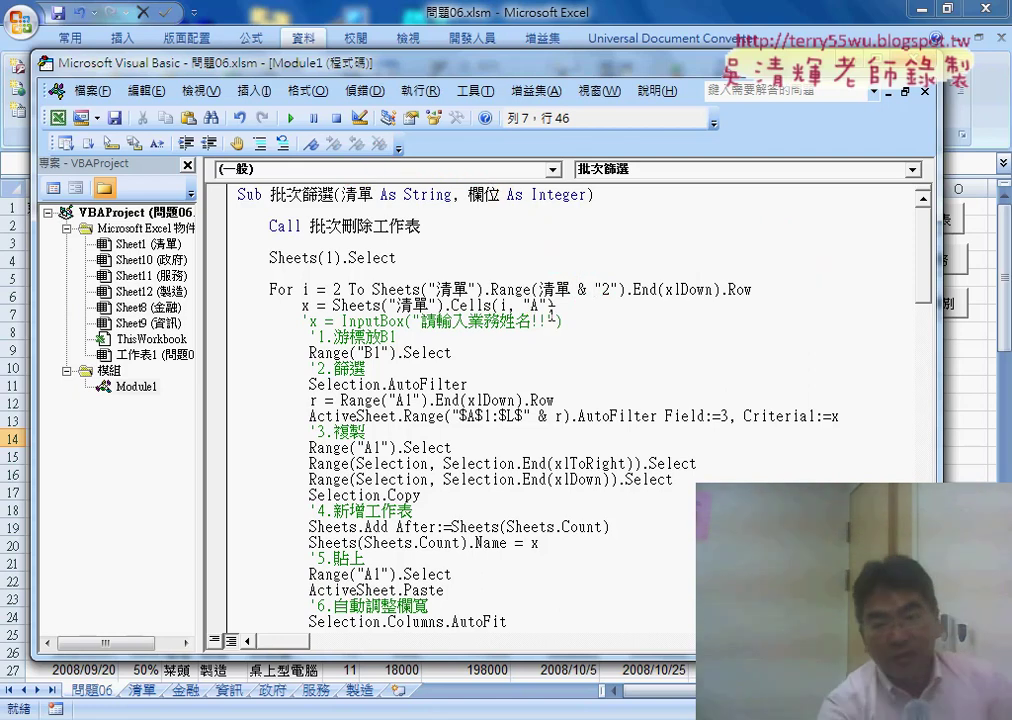
pyautogui.doubleClick(550, 289)
pyautogui.hotkey('ctrl', 'c')
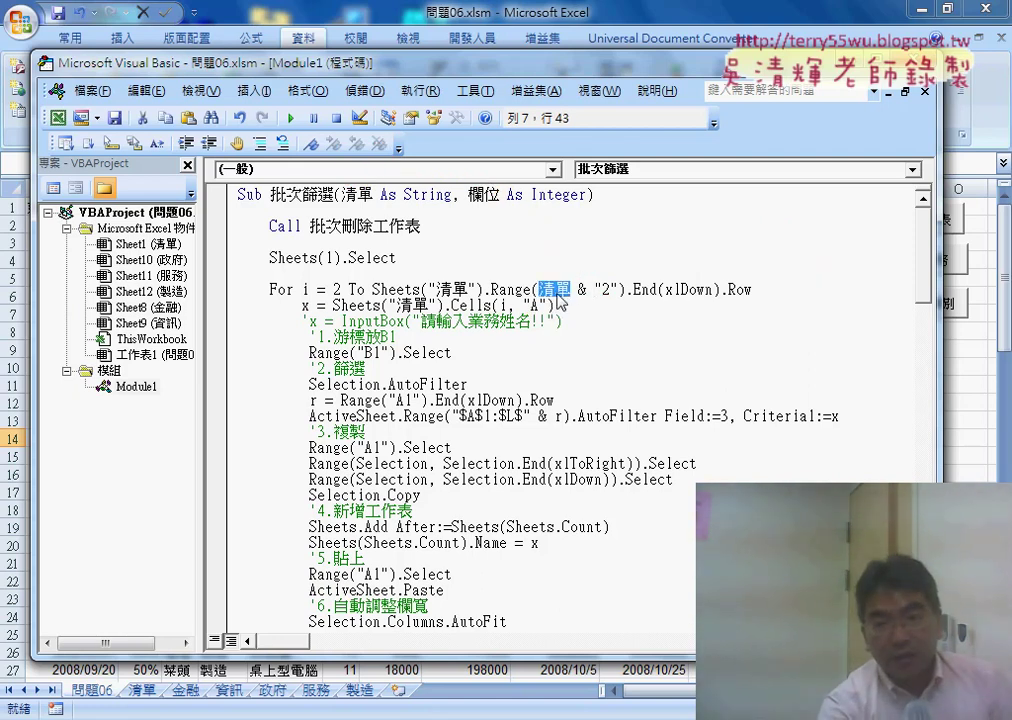
pyautogui.doubleClick(535, 305)
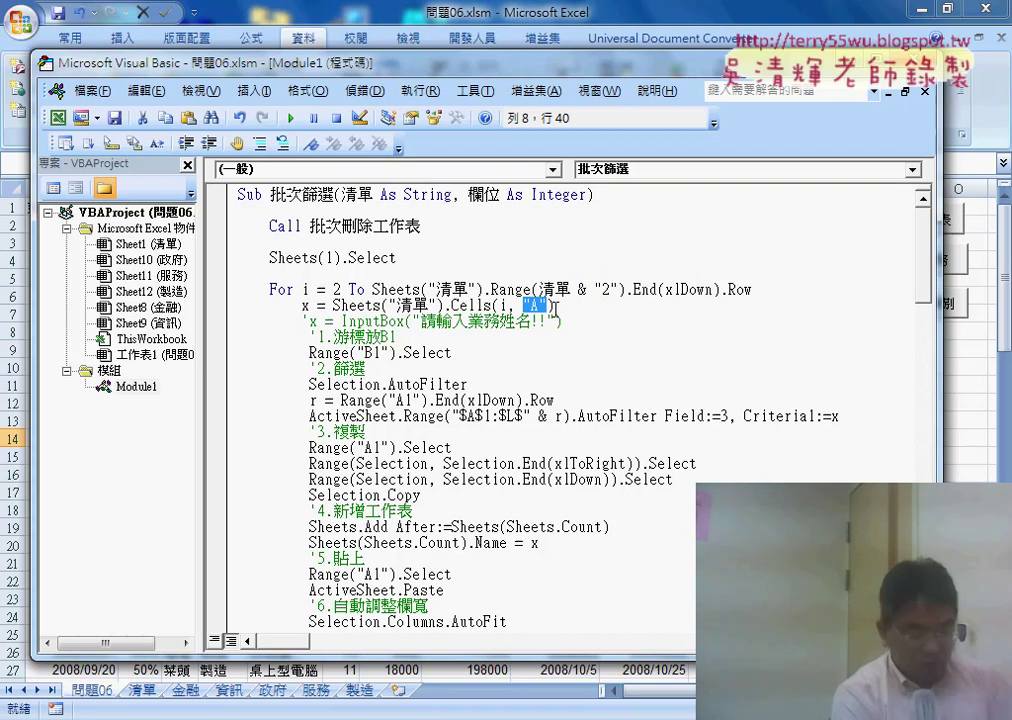
pyautogui.hotkey('ctrl', 'v')
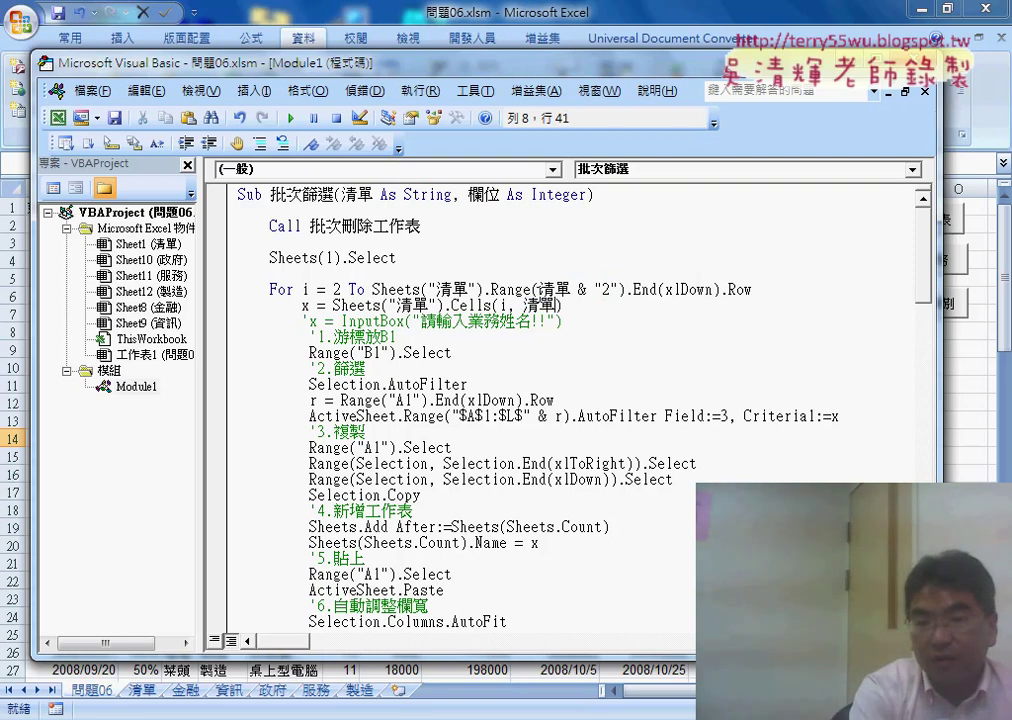
pyautogui.doubleClick(539, 305)
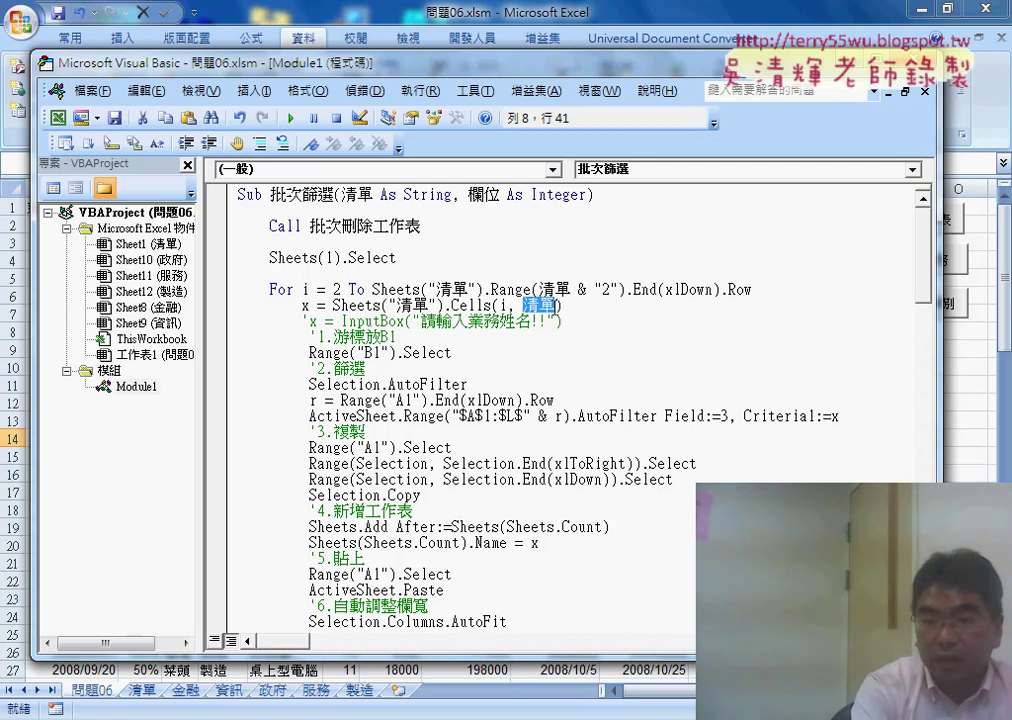
# Step: Copy 欄位 from the header and use it in place of 3 in Field:=3
pyautogui.doubleClick(726, 416)
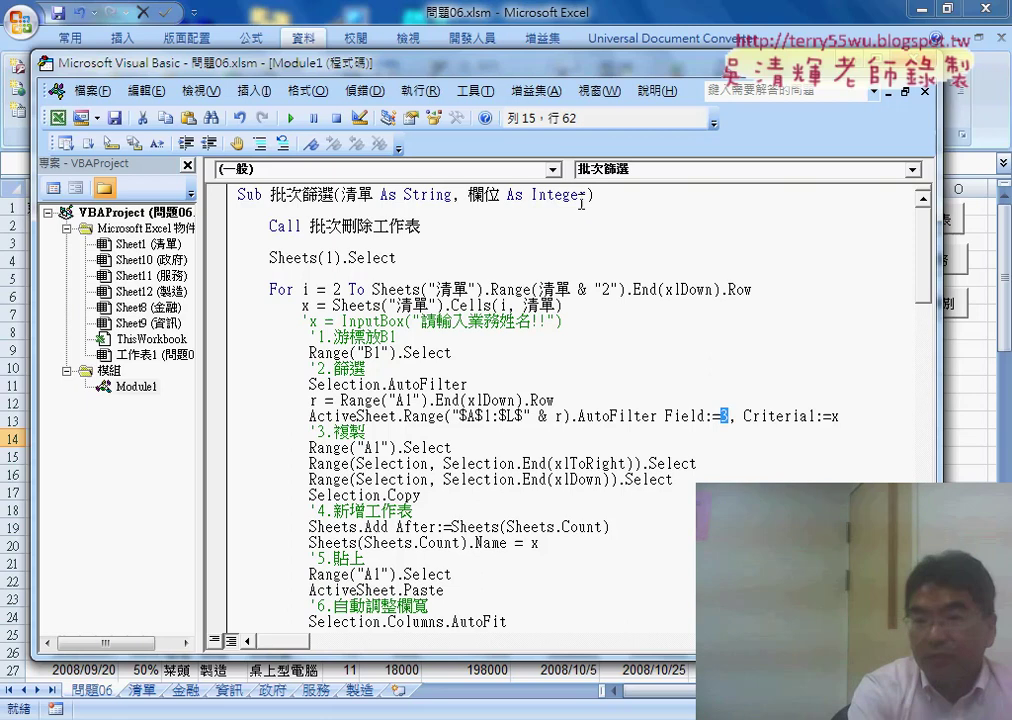
pyautogui.click(495, 198)
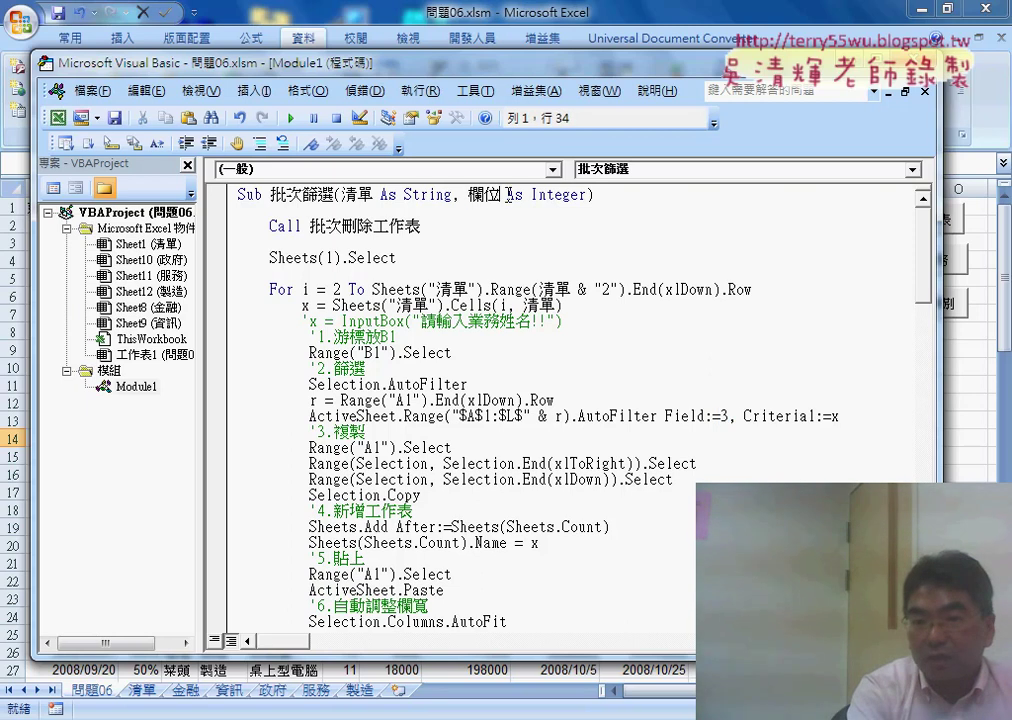
pyautogui.moveTo(508, 195); pyautogui.dragTo(468, 195)
pyautogui.rightClick(478, 197)
pyautogui.click(540, 228)
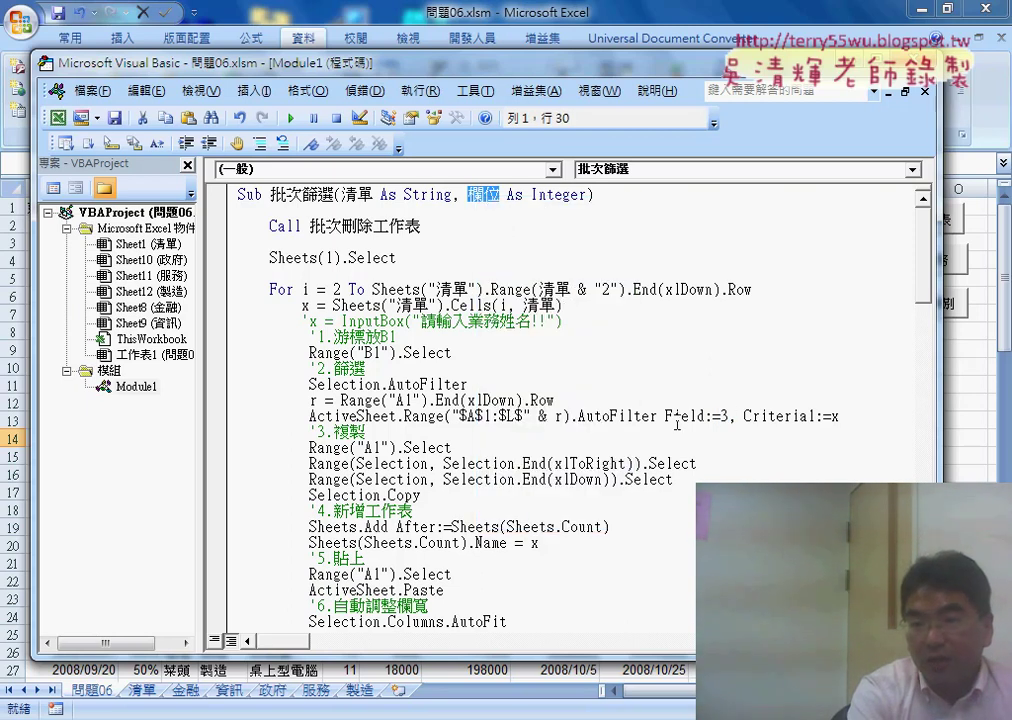
pyautogui.moveTo(731, 416); pyautogui.dragTo(721, 416)
pyautogui.rightClick(726, 420)
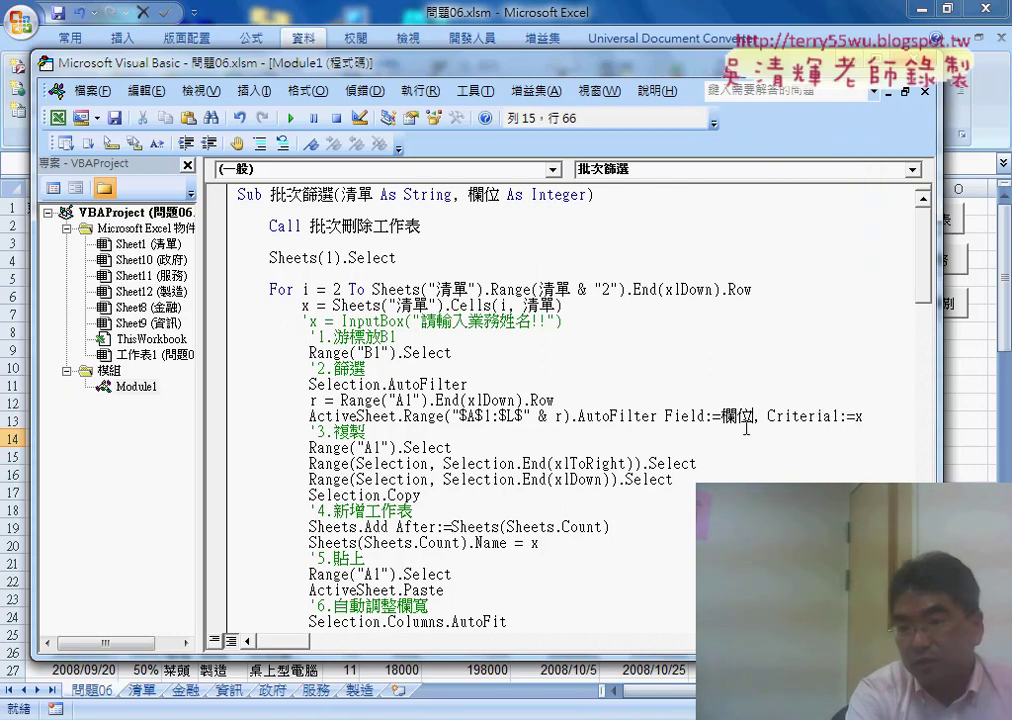
pyautogui.doubleClick(746, 427)
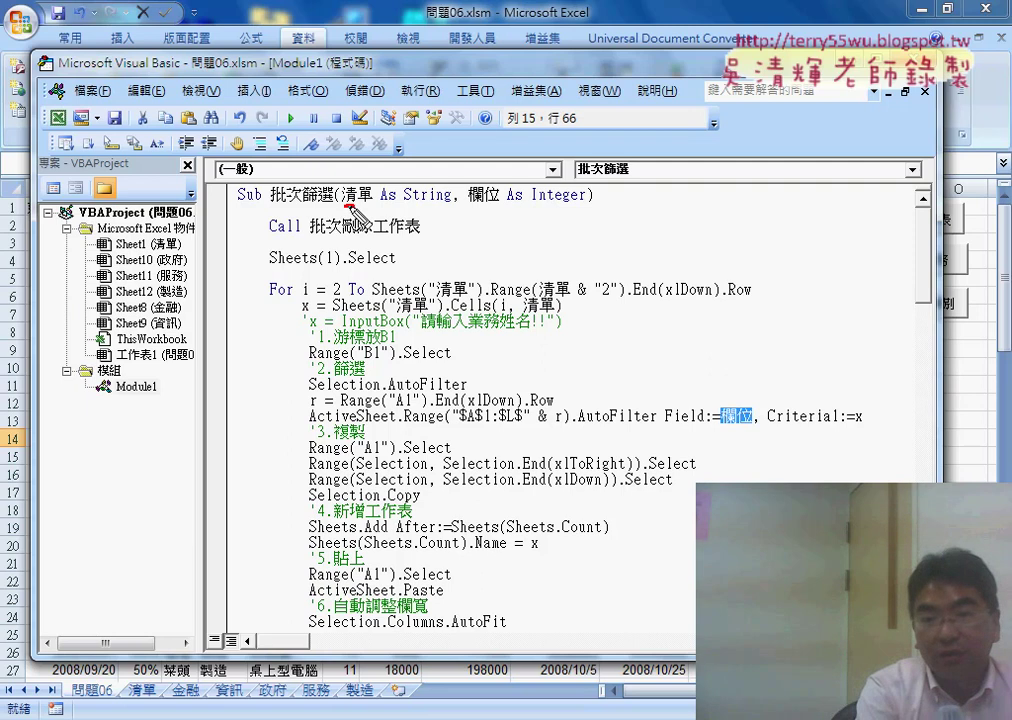
pyautogui.moveTo(340, 204); pyautogui.dragTo(583, 212)
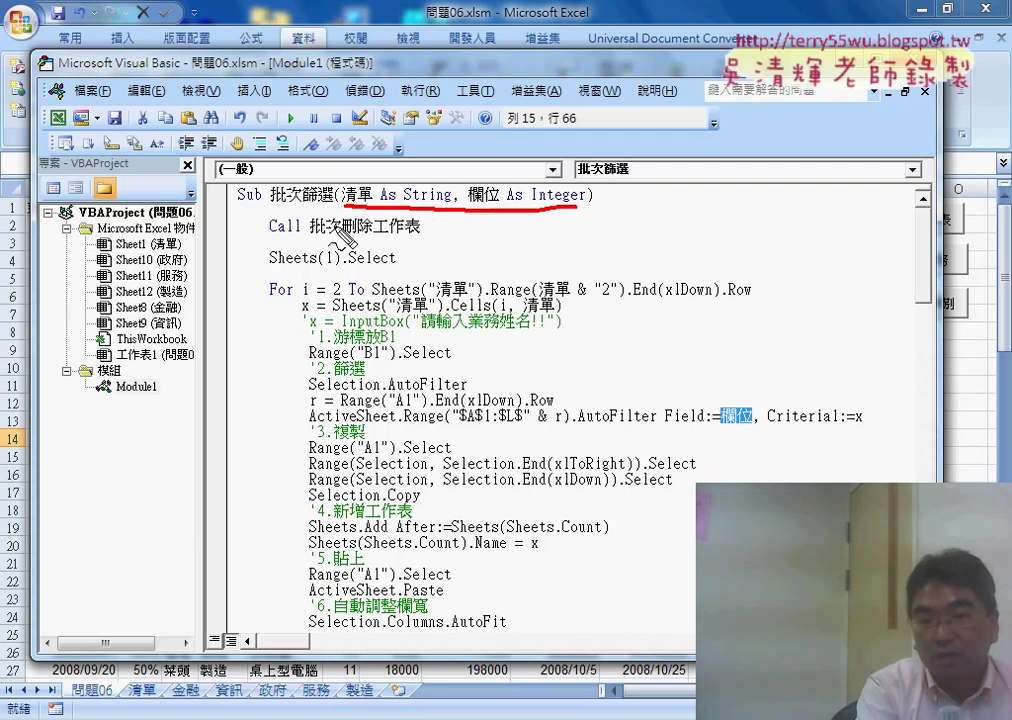
pyautogui.moveTo(540, 298); pyautogui.dragTo(590, 295)
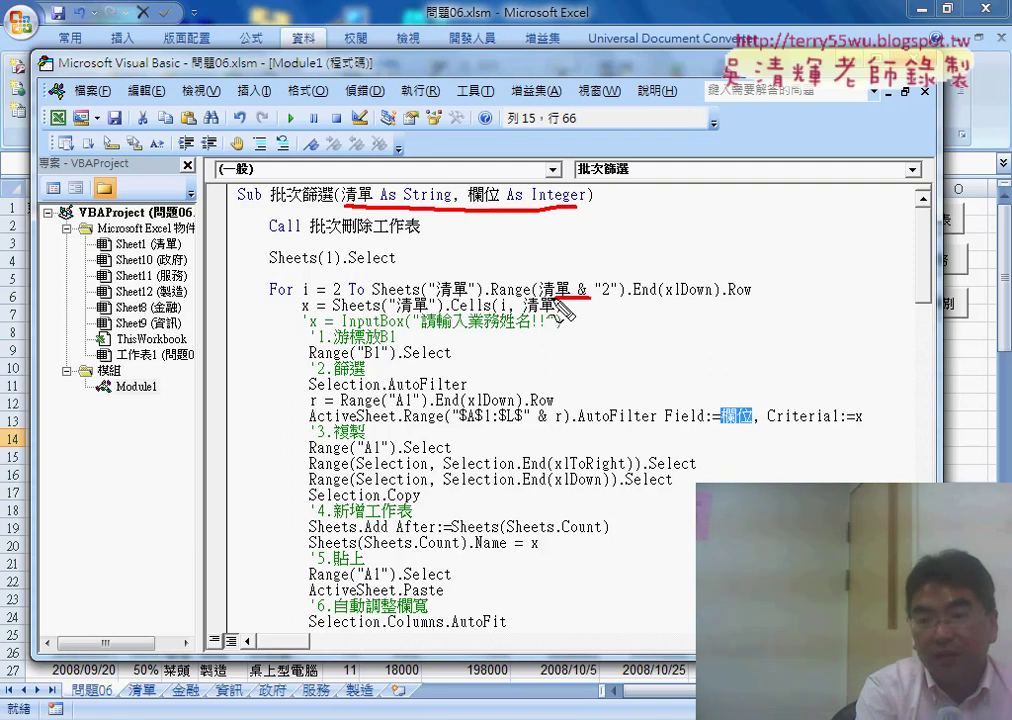
pyautogui.moveTo(530, 319); pyautogui.dragTo(556, 313)
pyautogui.moveTo(722, 427); pyautogui.dragTo(753, 426)
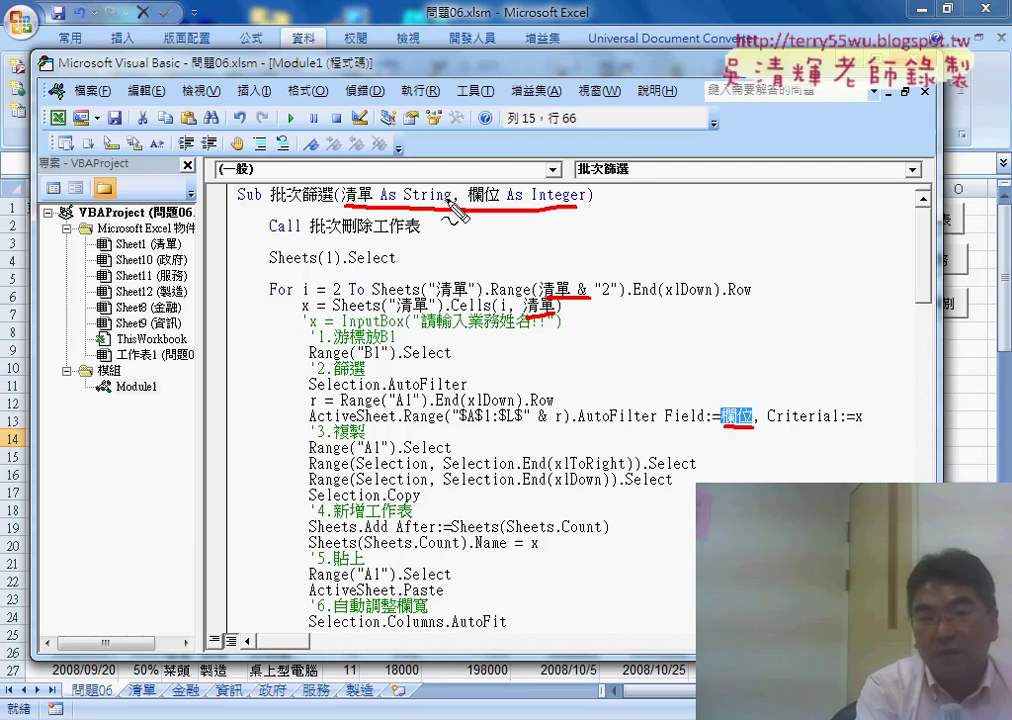
pyautogui.moveTo(372, 213); pyautogui.dragTo(548, 284)
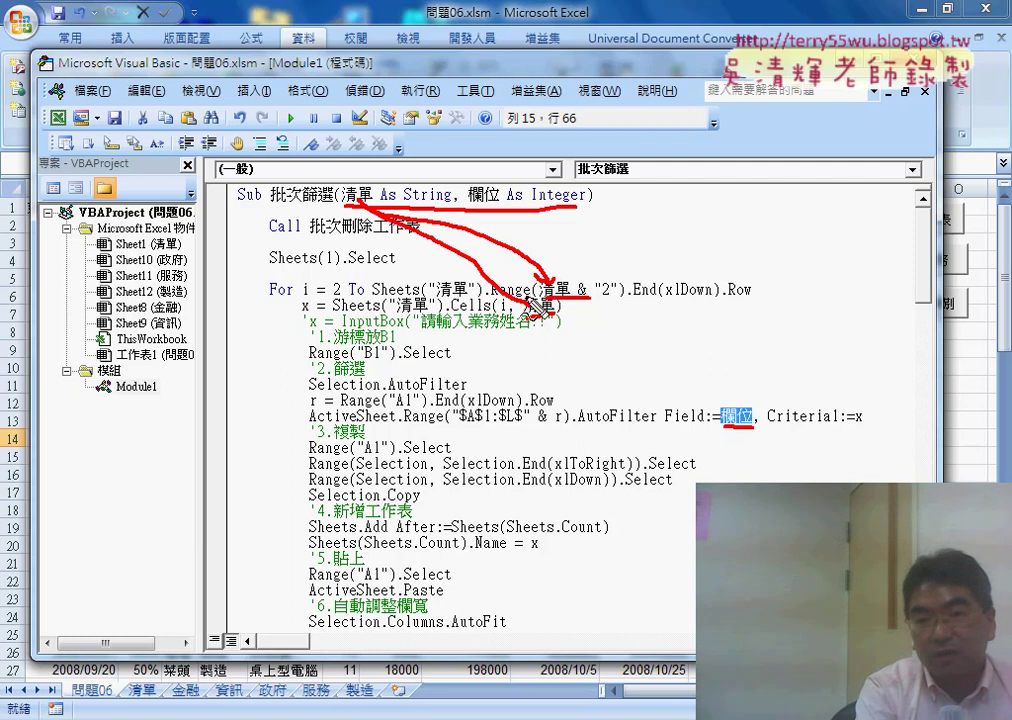
pyautogui.moveTo(490, 197); pyautogui.dragTo(752, 405)
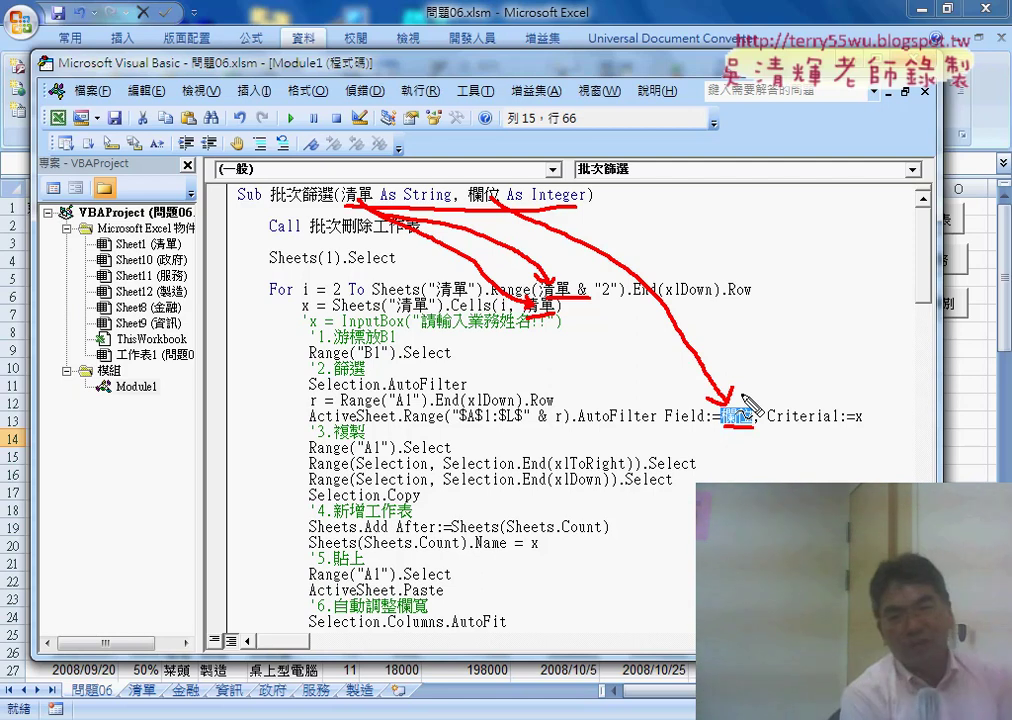
pyautogui.press('Escape')
pyautogui.click(425, 240)
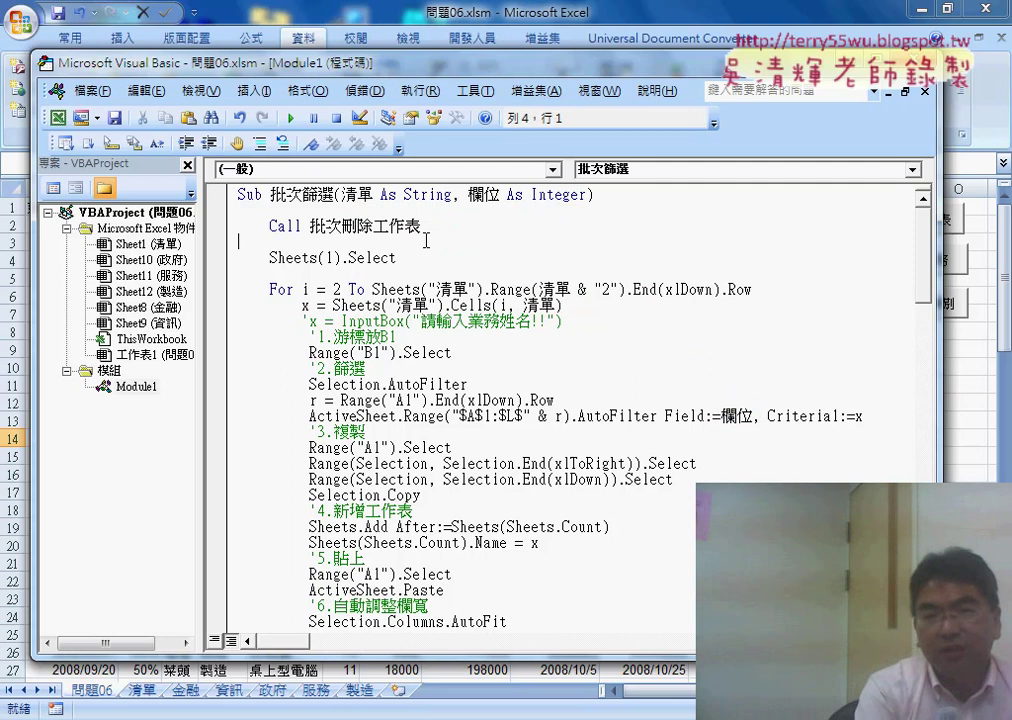
pyautogui.click(291, 120)
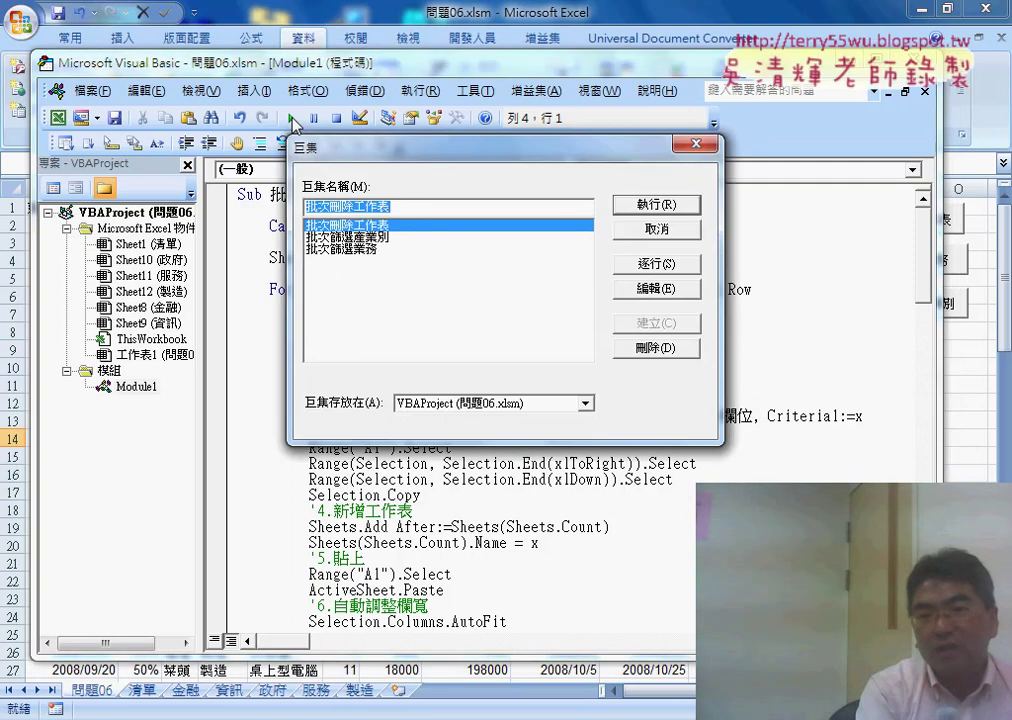
pyautogui.click(648, 238)
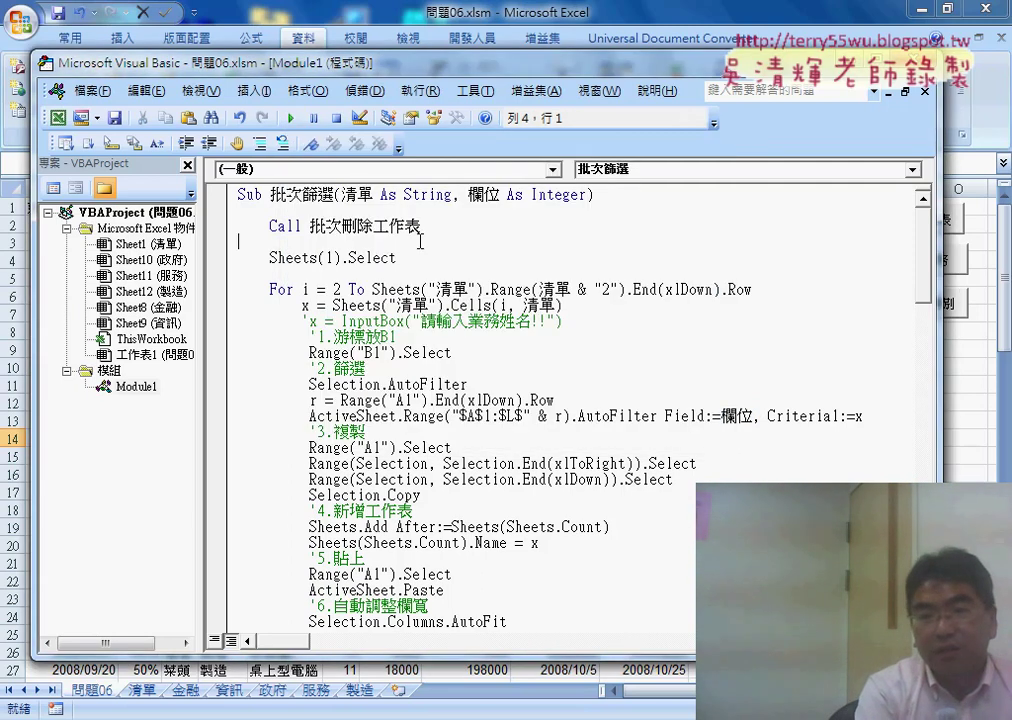
pyautogui.click(291, 119)
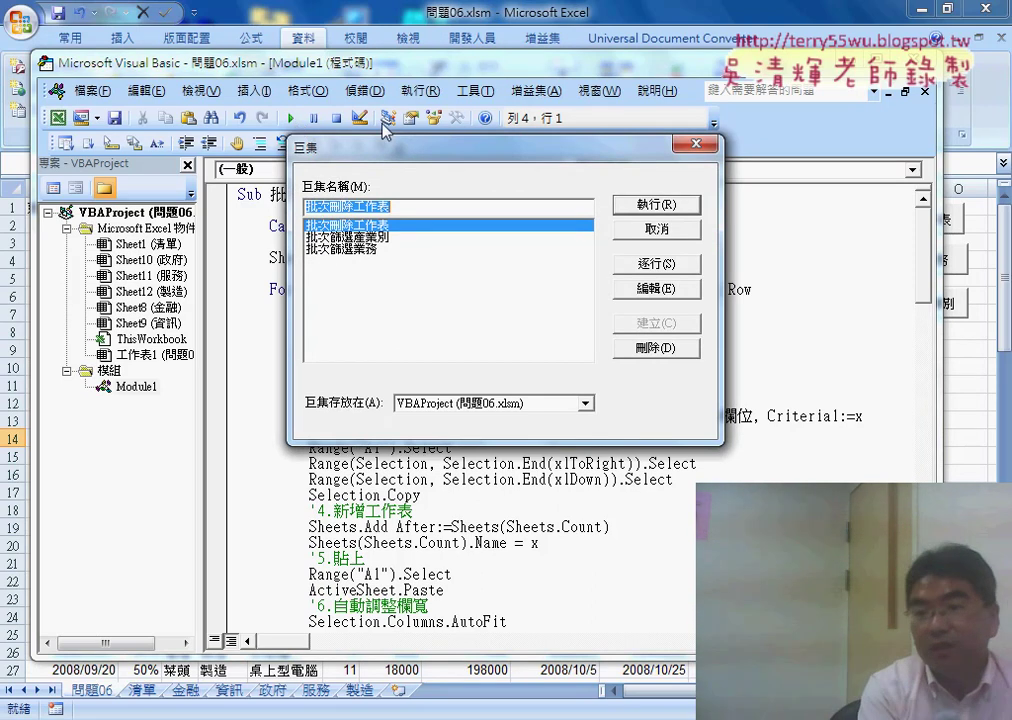
pyautogui.click(648, 229)
pyautogui.moveTo(338, 195); pyautogui.dragTo(596, 199)
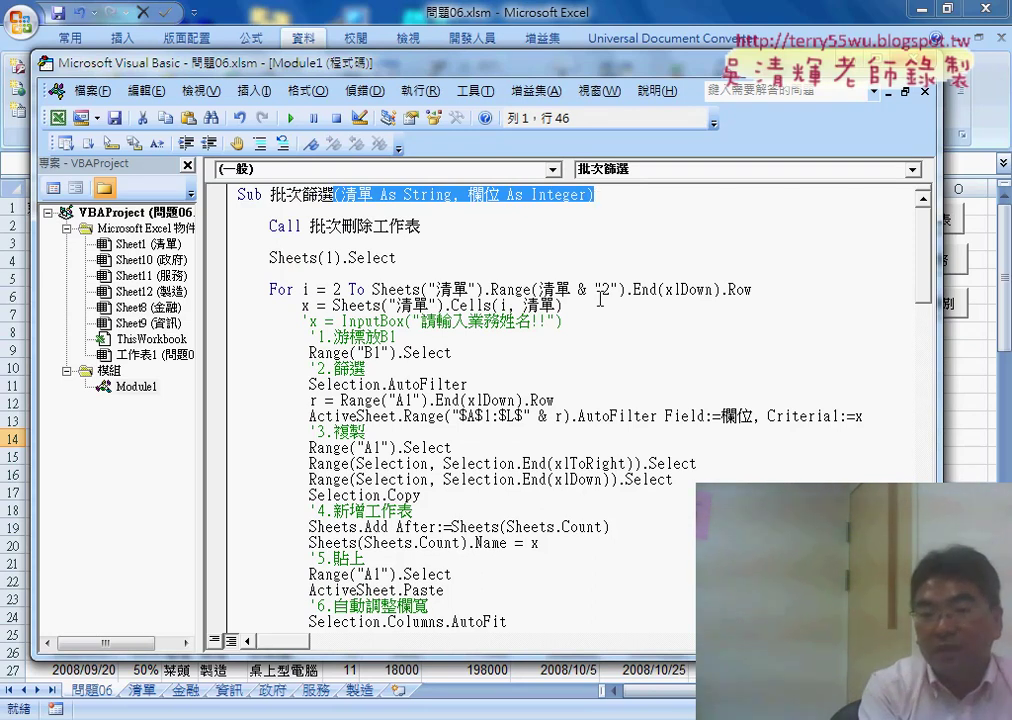
# Step: Delete the duplicated filtering loop from Sub 批次篩選業務
pyautogui.scroll(-6, 600, 299)
pyautogui.scroll(-3, 600, 299)
pyautogui.scroll(-2, 600, 299)
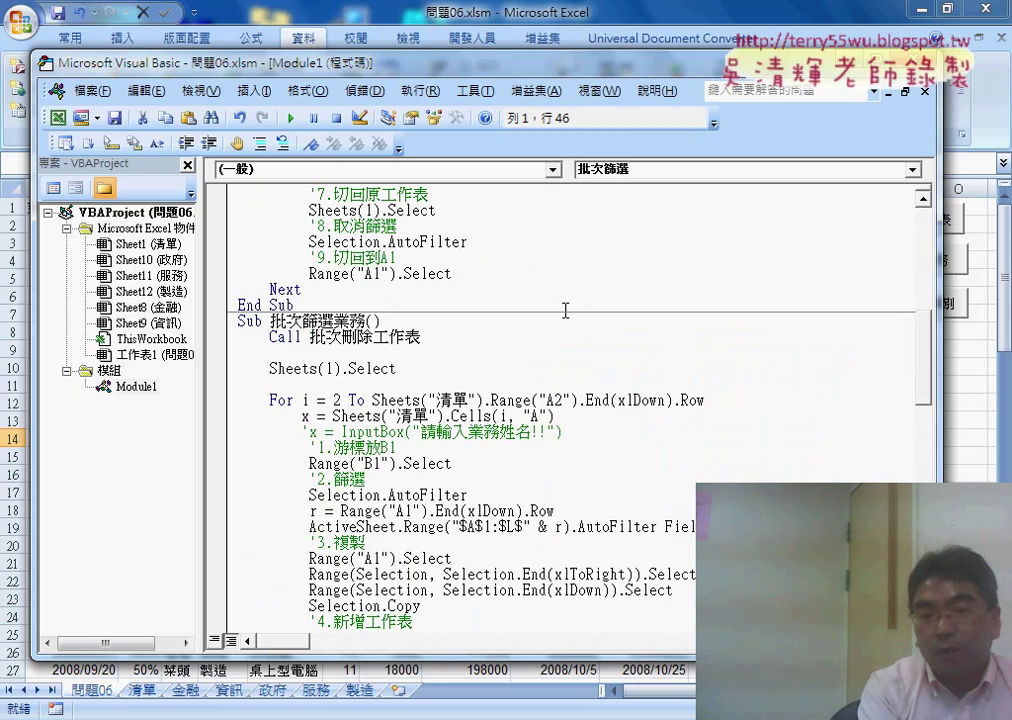
pyautogui.click(228, 340)
pyautogui.scroll(-2, 237, 350)
pyautogui.scroll(-4, 237, 370)
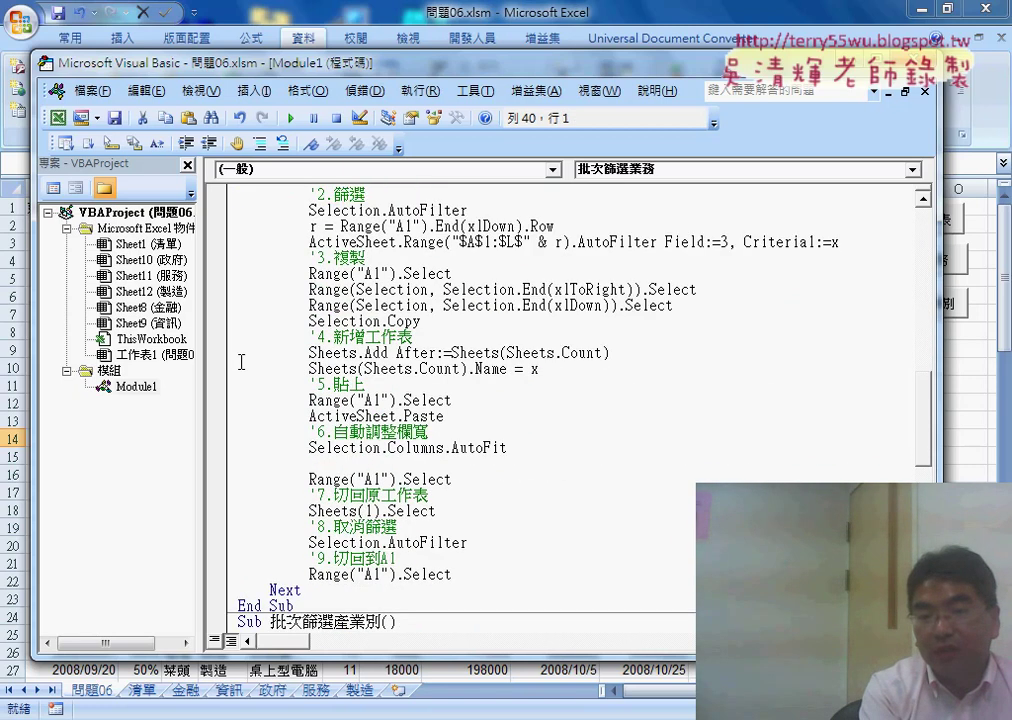
pyautogui.scroll(-3, 237, 405)
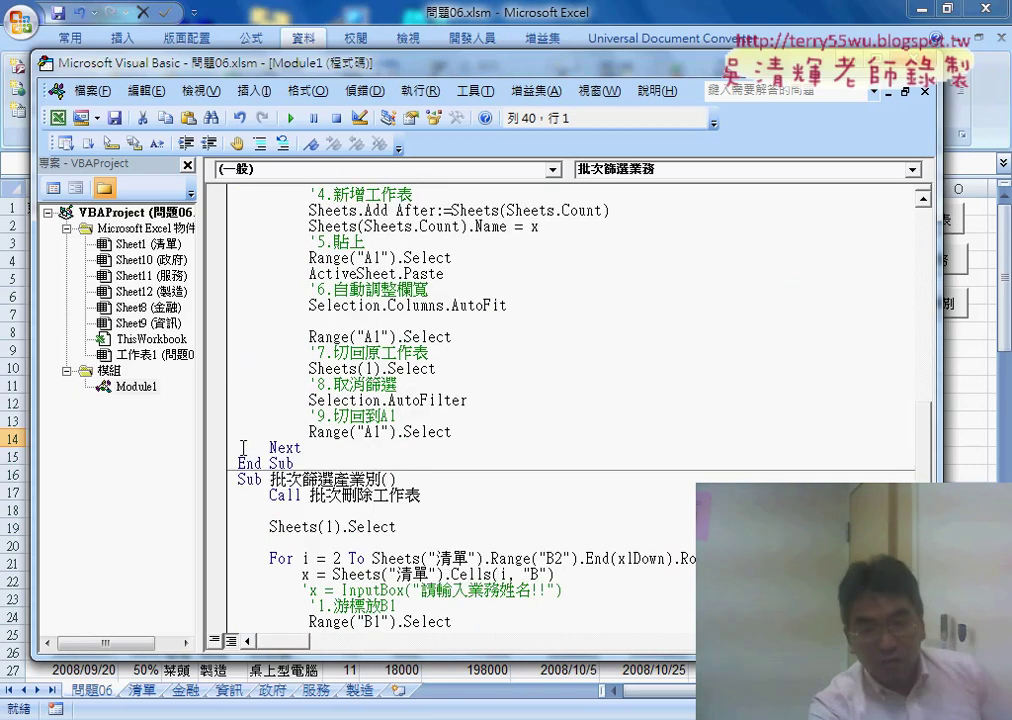
pyautogui.keyDown('shift'); pyautogui.click(226, 450); pyautogui.keyUp('shift')
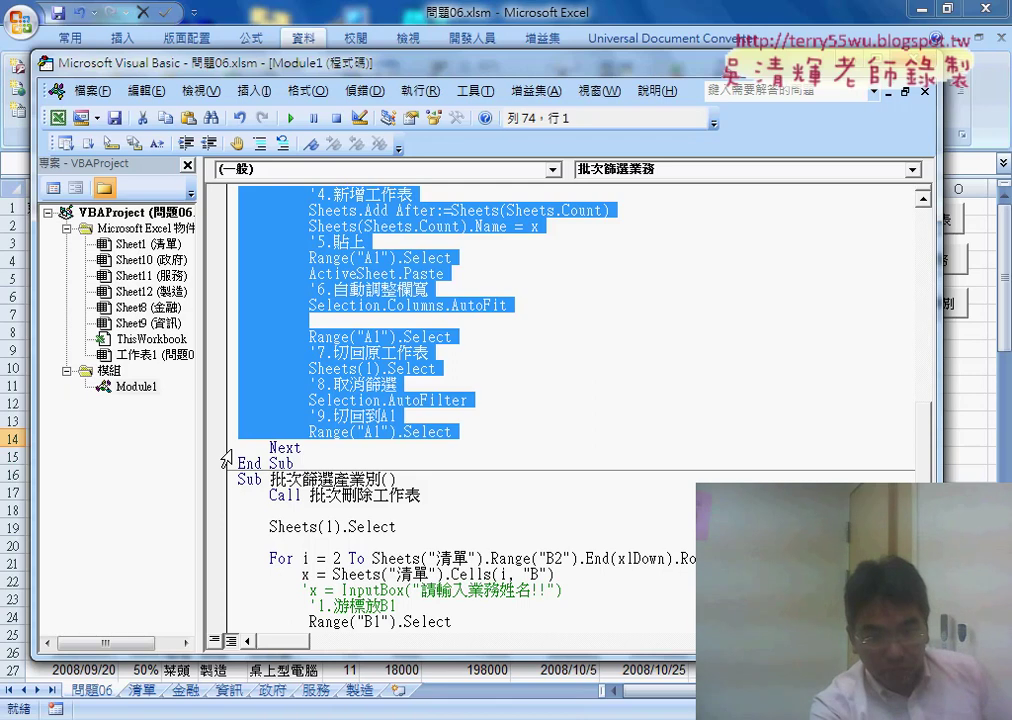
pyautogui.press('Delete')
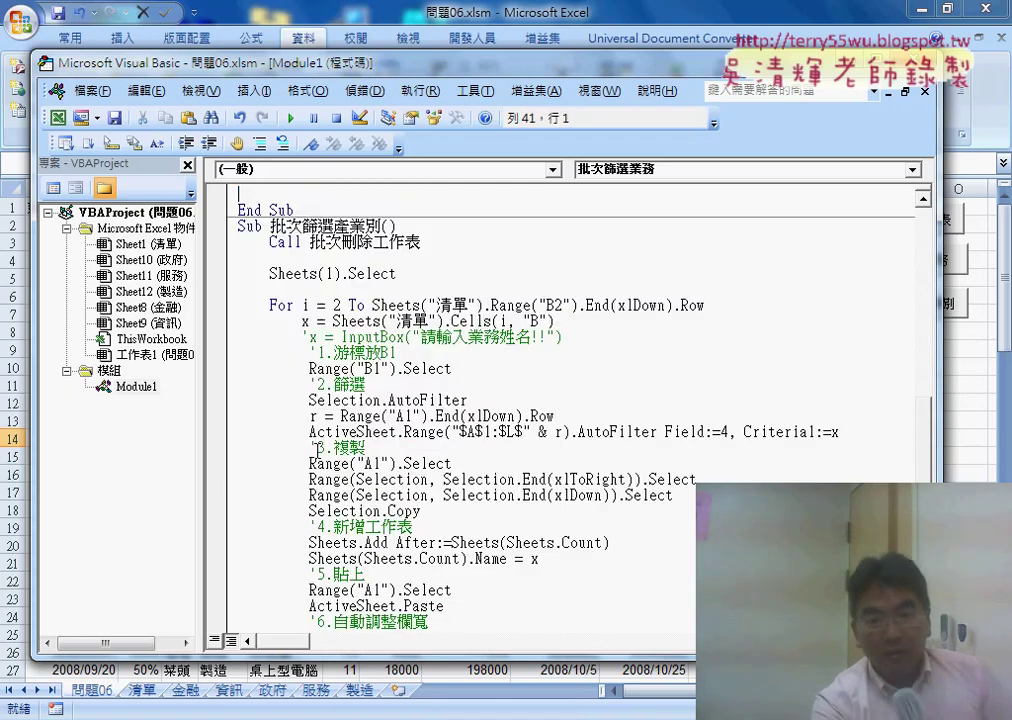
pyautogui.scroll(2, 316, 447)
pyautogui.scroll(1, 303, 407)
pyautogui.scroll(-1, 303, 407)
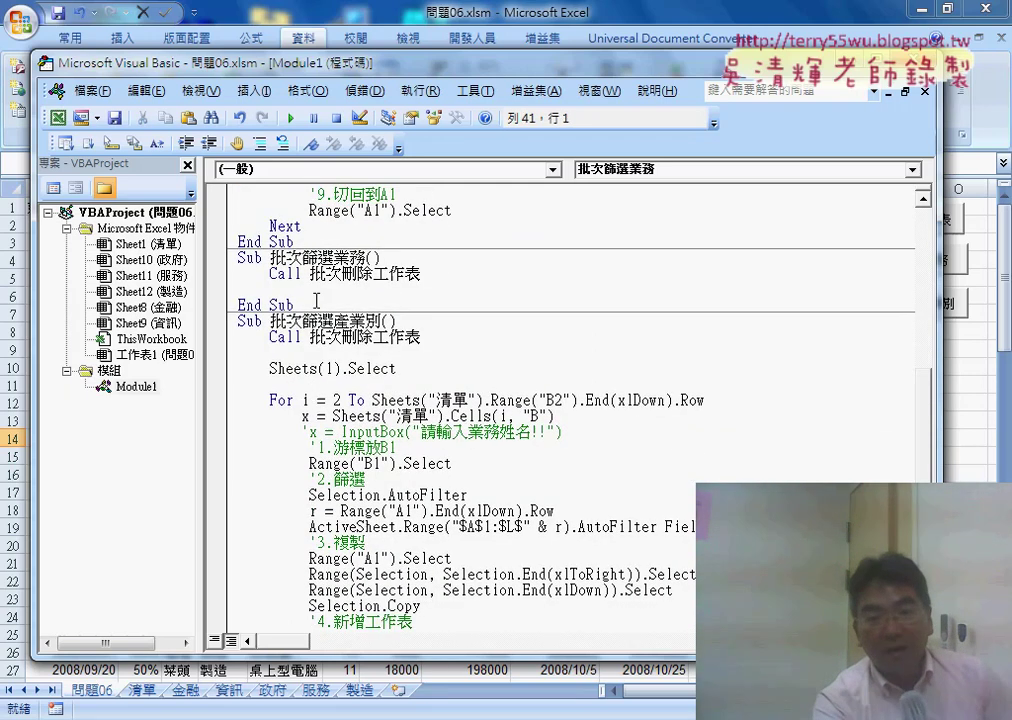
# Step: Remove 批次刪除工作表 after Call, leaving "Call ", and dismiss the compile error
pyautogui.moveTo(433, 272); pyautogui.dragTo(310, 273)
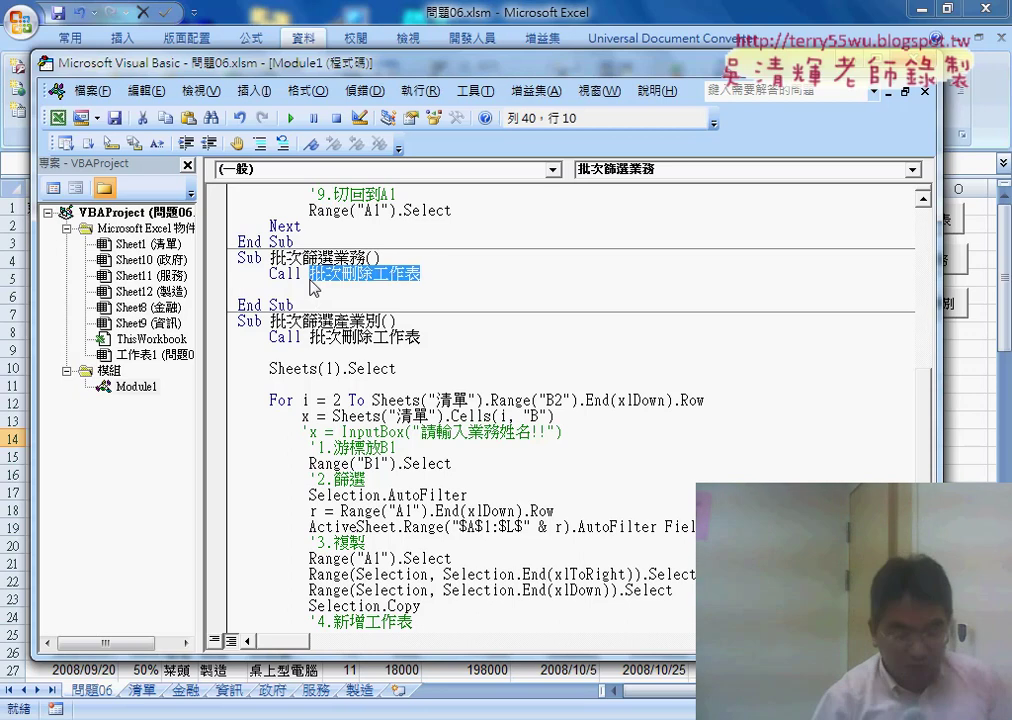
pyautogui.press('Delete')
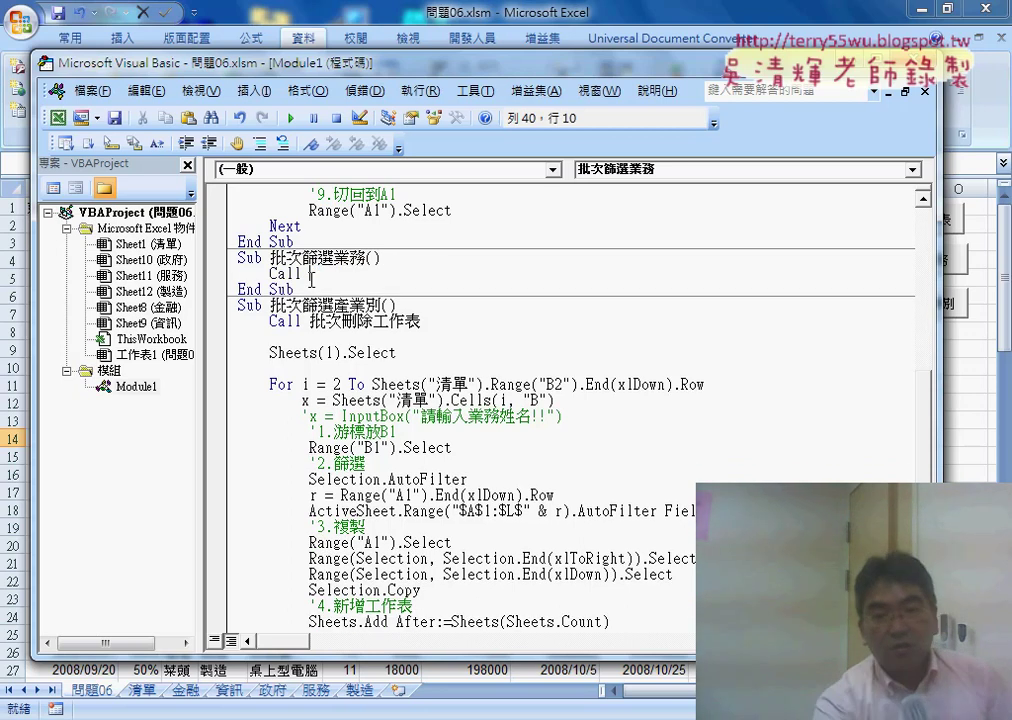
pyautogui.scroll(6, 362, 308)
pyautogui.scroll(5, 362, 306)
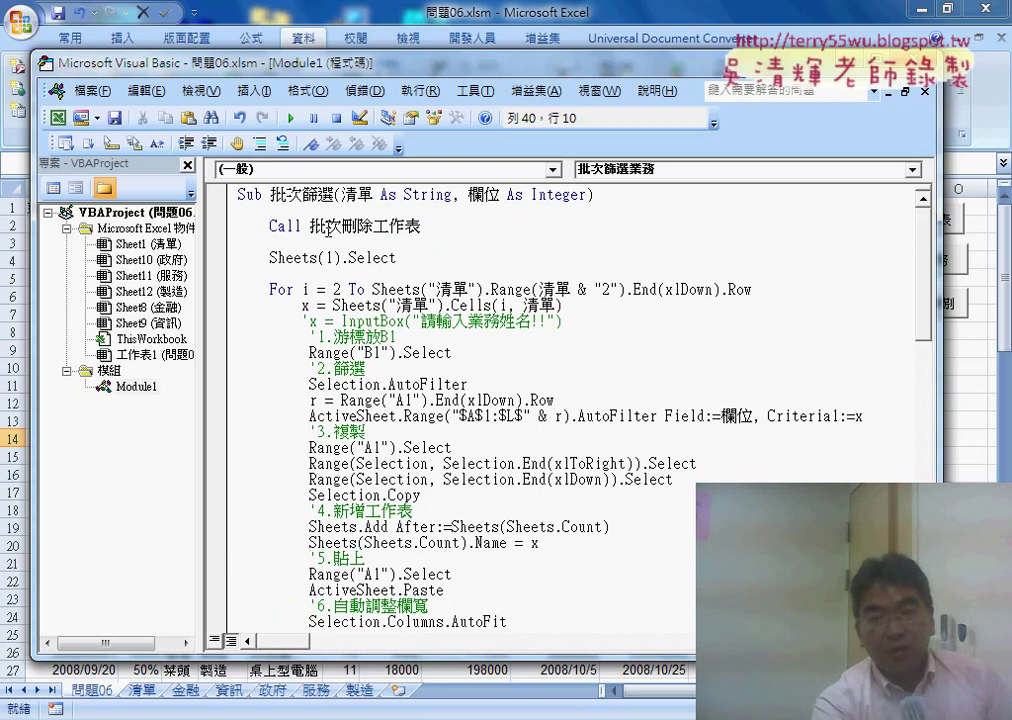
pyautogui.scroll(-4, 329, 230)
pyautogui.scroll(-6, 329, 230)
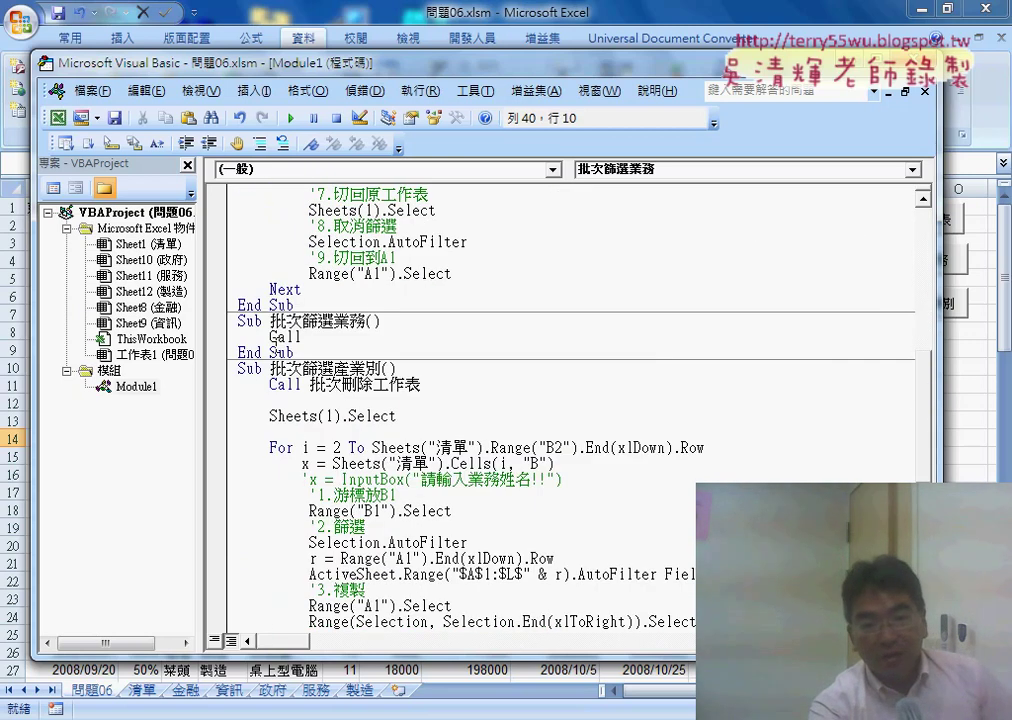
pyautogui.click(276, 322)
pyautogui.click(470, 443)
# Step: Copy the name 批次篩選 from its header and paste it after Call with an opening bracket
pyautogui.moveTo(271, 321); pyautogui.dragTo(331, 324)
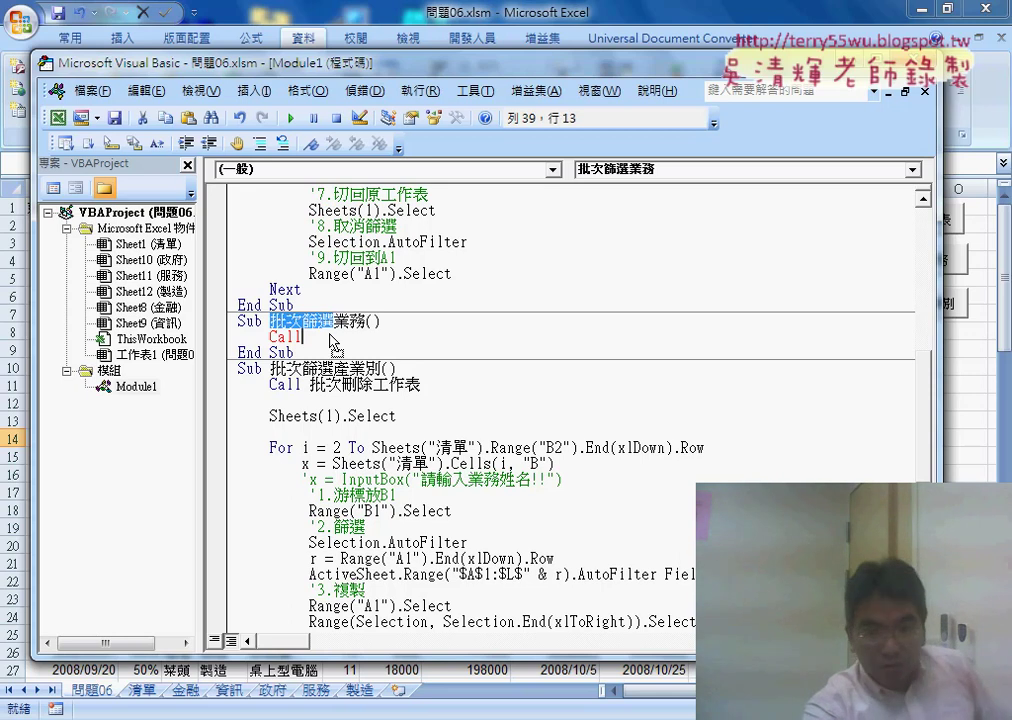
pyautogui.hotkey('ctrl', 'c')
pyautogui.click(396, 338)
pyautogui.hotkey('ctrl', 'v')
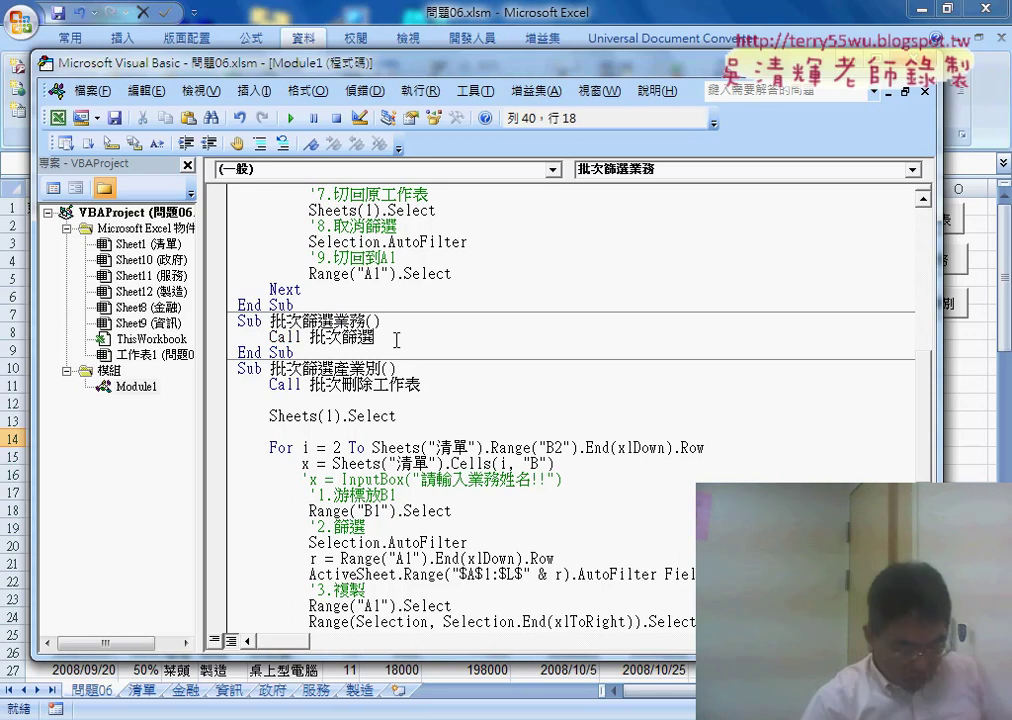
pyautogui.write('(')
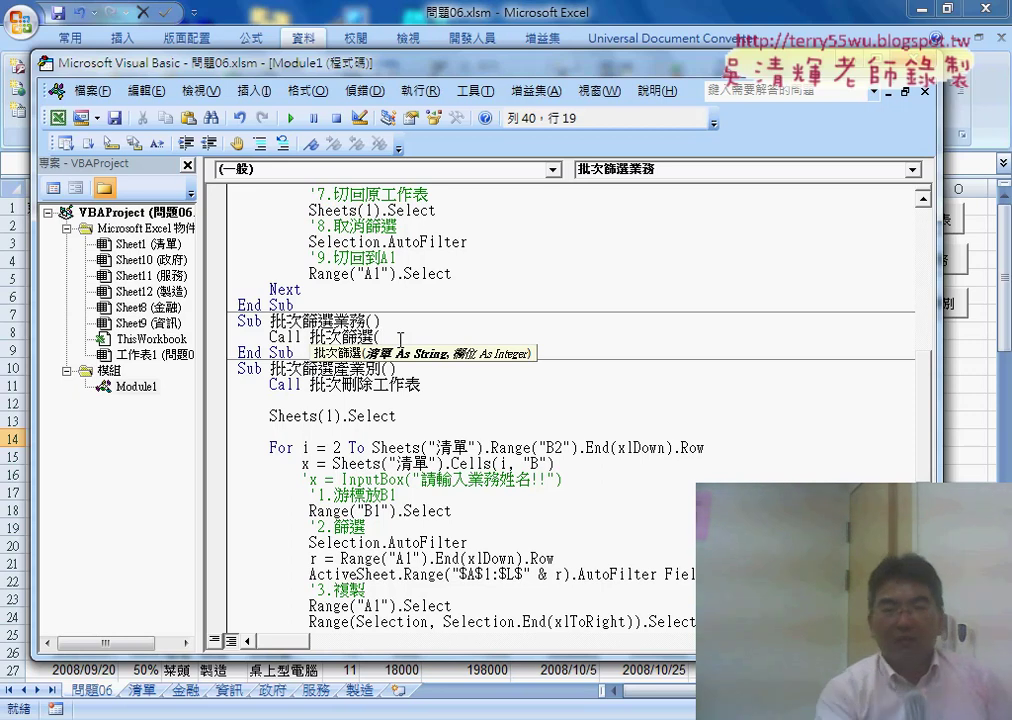
# Step: Finish the call as 批次篩選("A", 3), passing list column A and filter field 3
pyautogui.click(141, 692)
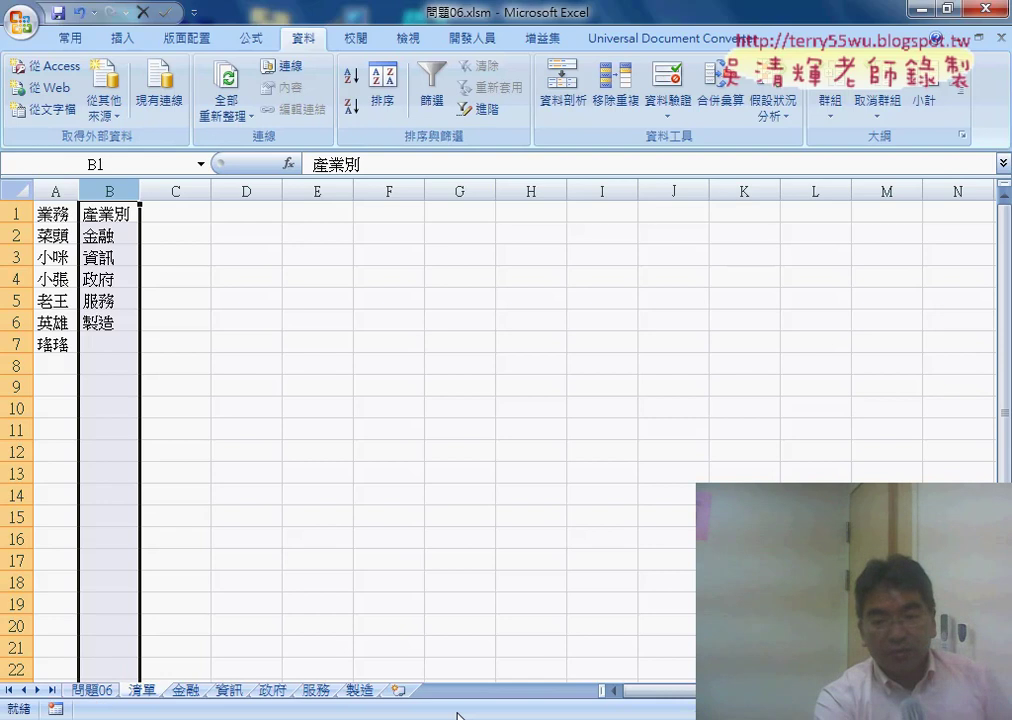
pyautogui.click(590, 570)
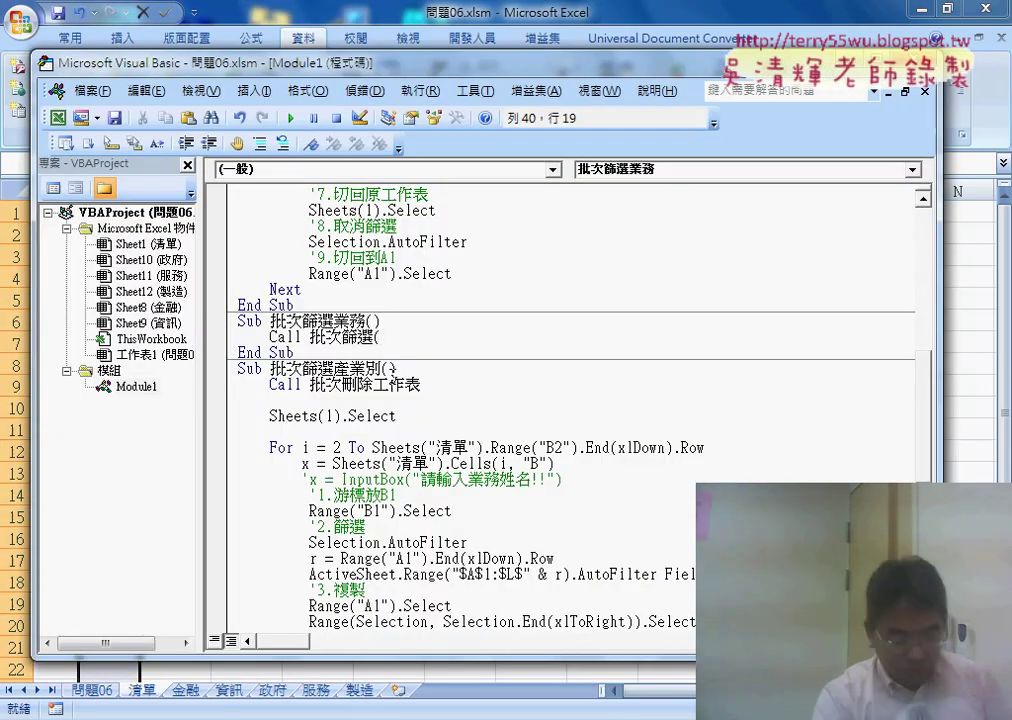
pyautogui.write('"')
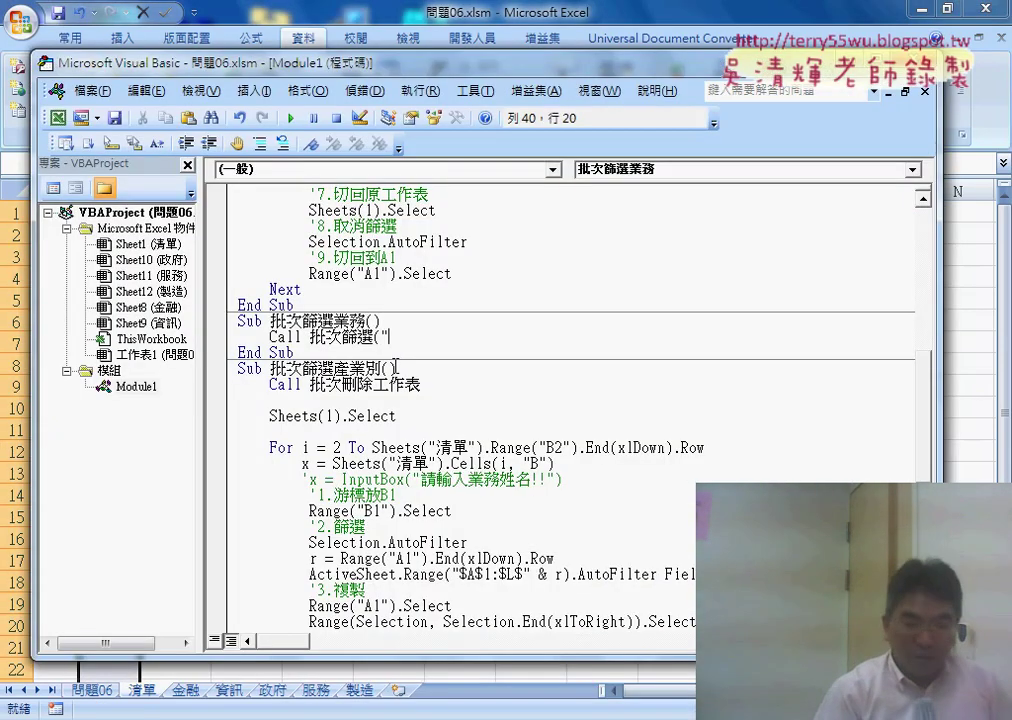
pyautogui.press('BackSpace')
pyautogui.press('BackSpace')
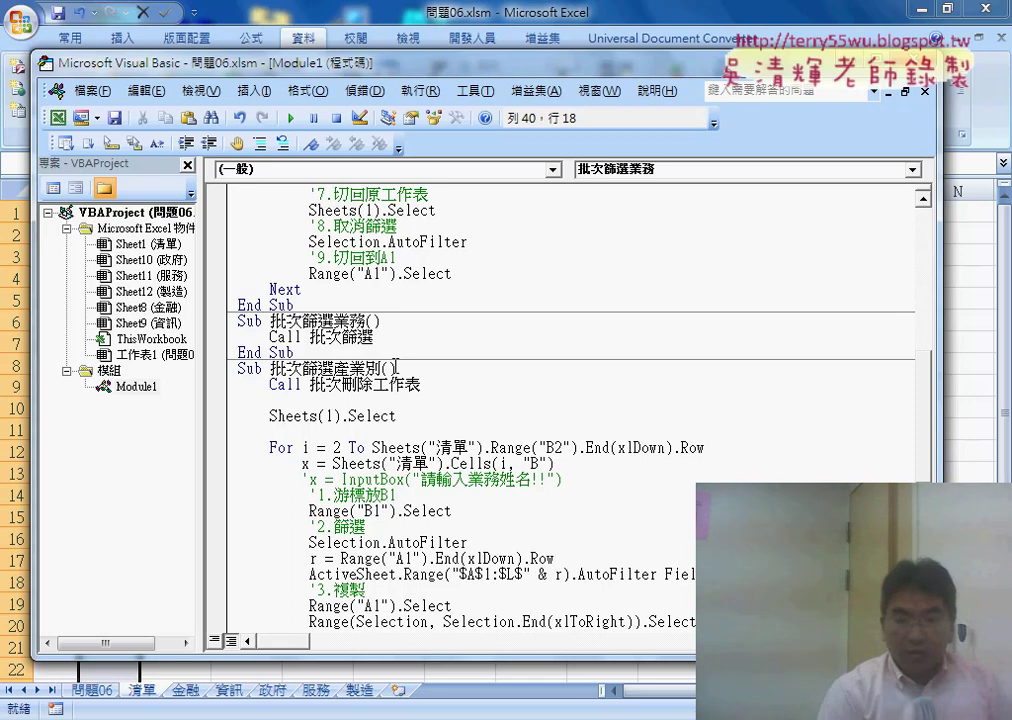
pyautogui.write('(')
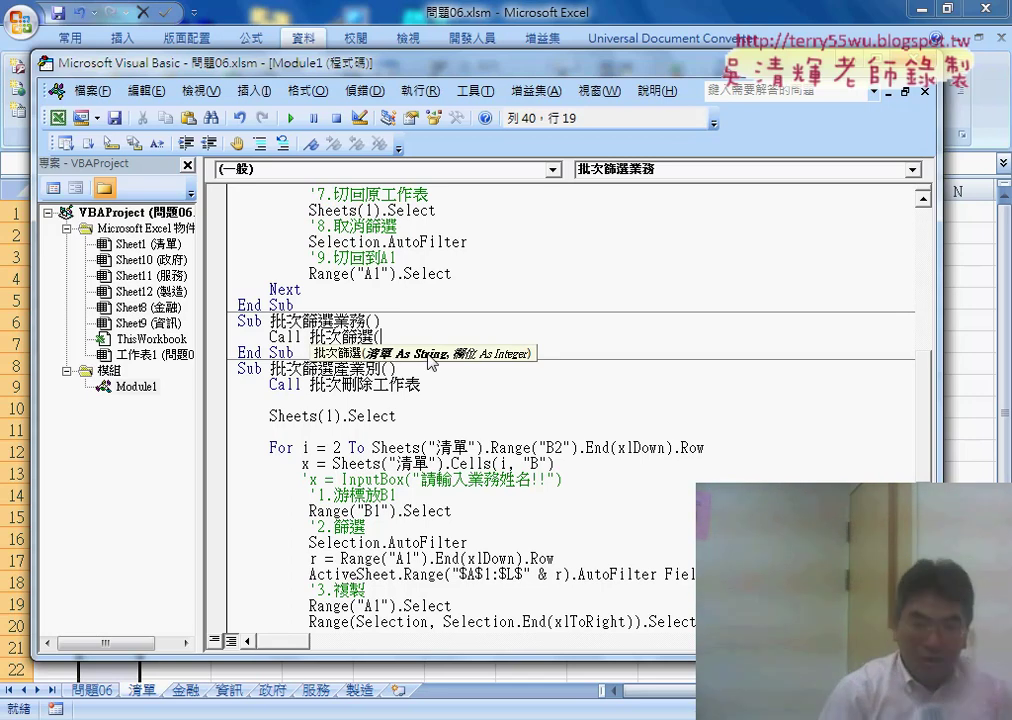
pyautogui.write('"A')
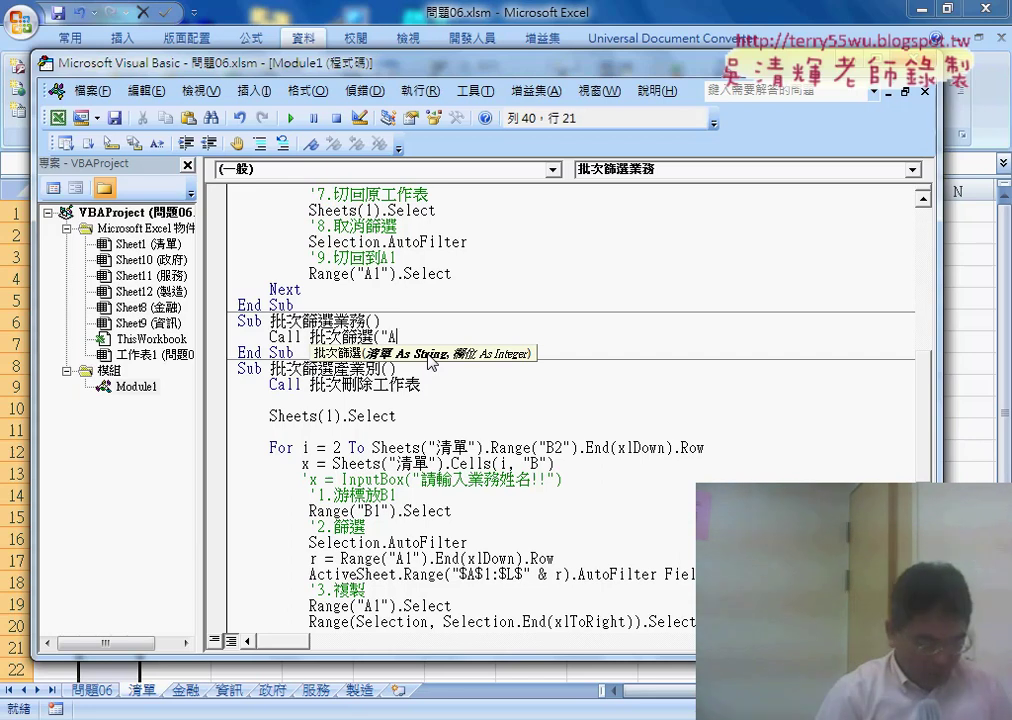
pyautogui.write('"')
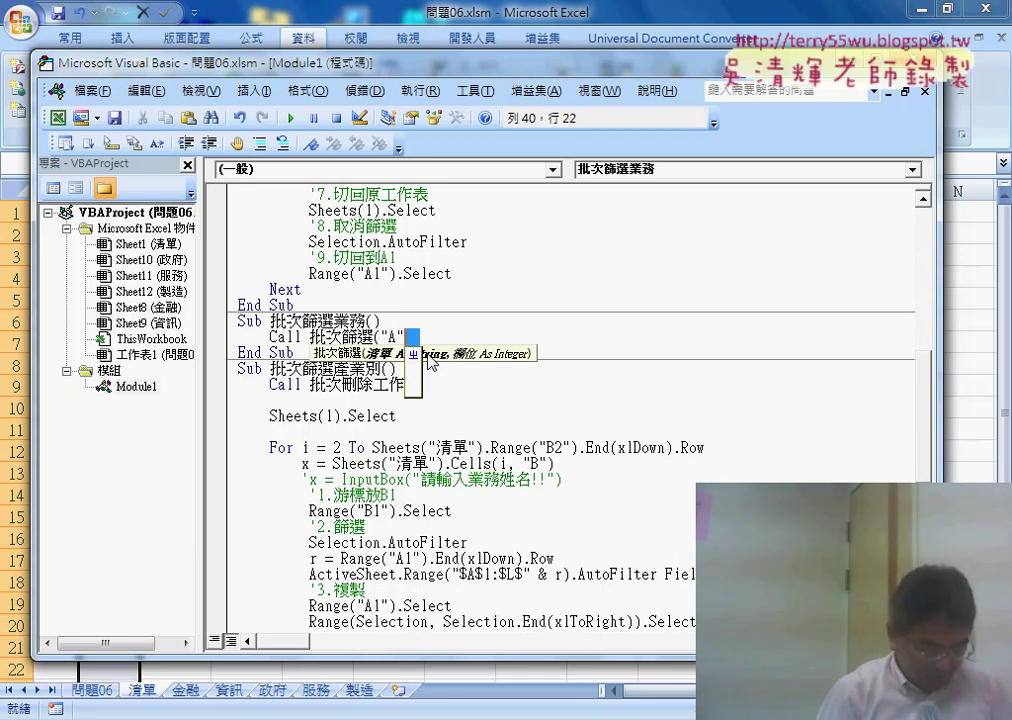
pyautogui.write(',')
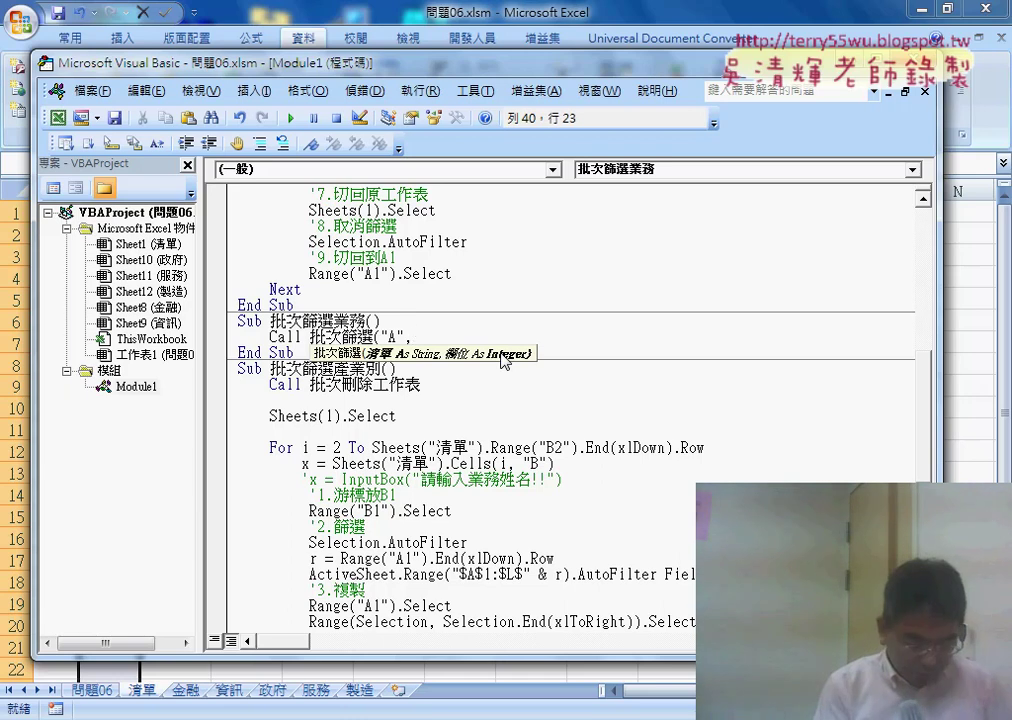
pyautogui.write('3)')
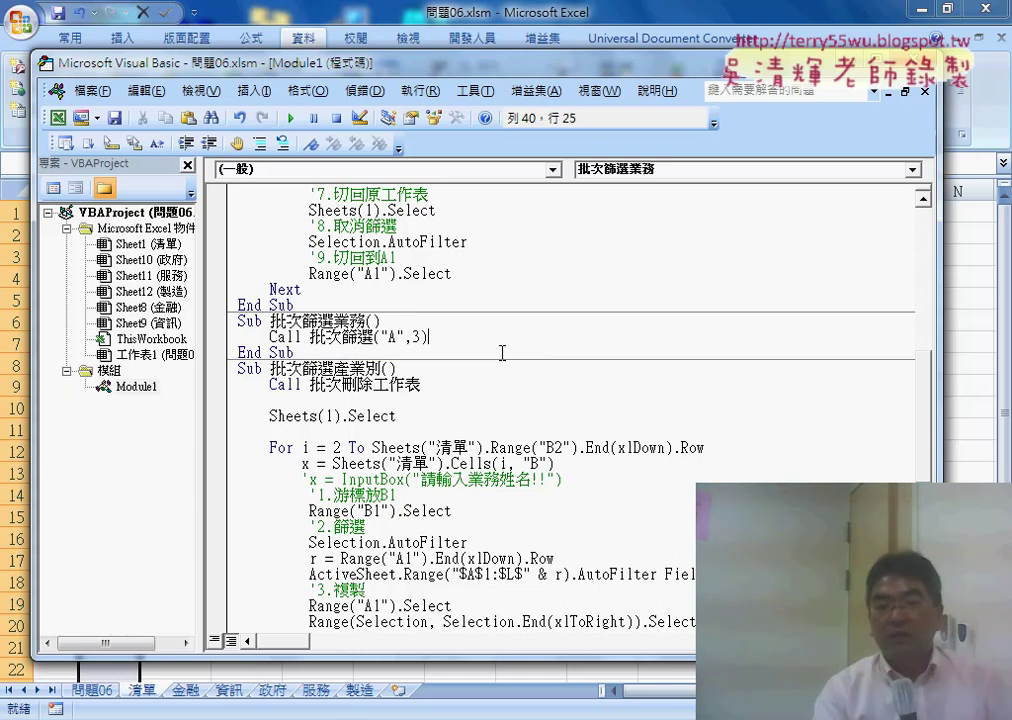
pyautogui.click(535, 503)
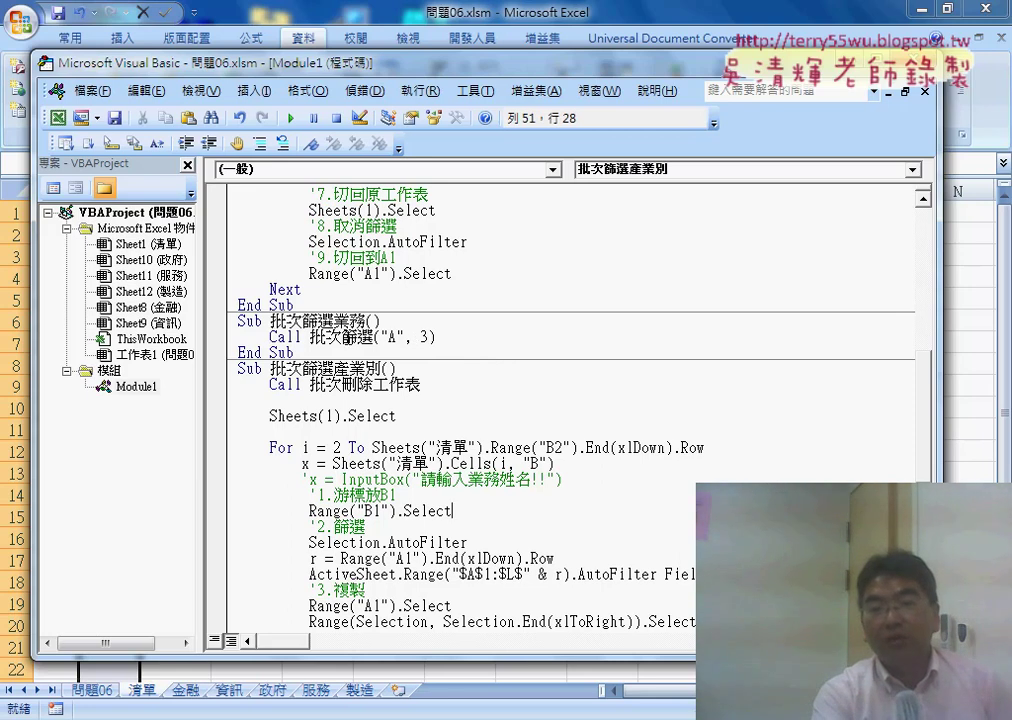
pyautogui.click(350, 321)
pyautogui.moveTo(403, 338); pyautogui.dragTo(380, 338)
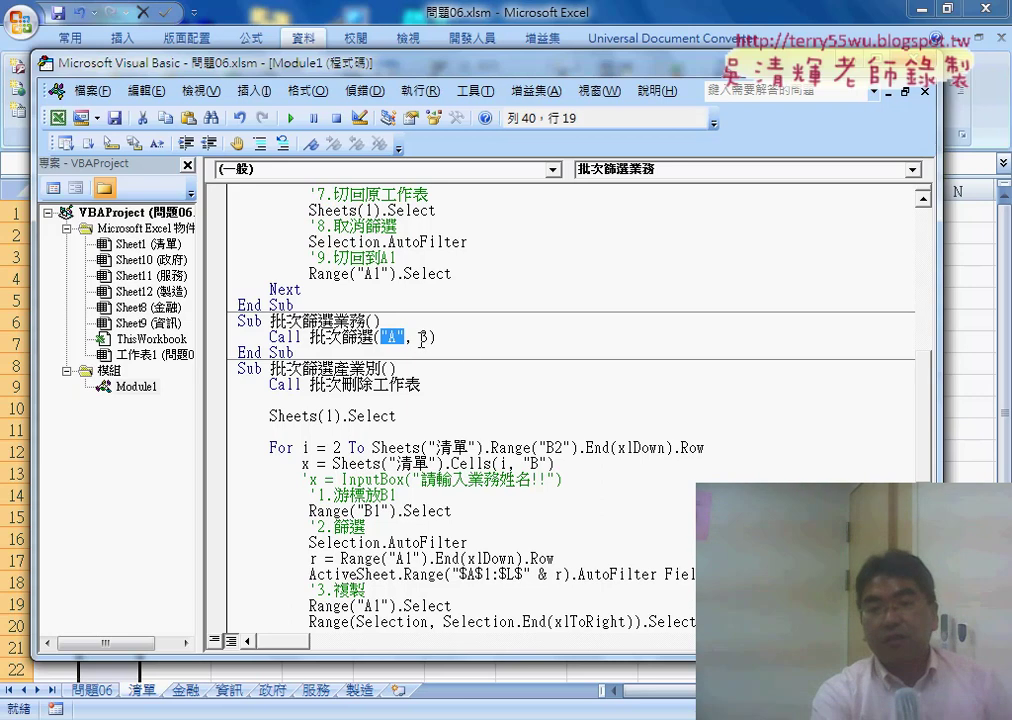
pyautogui.doubleClick(423, 338)
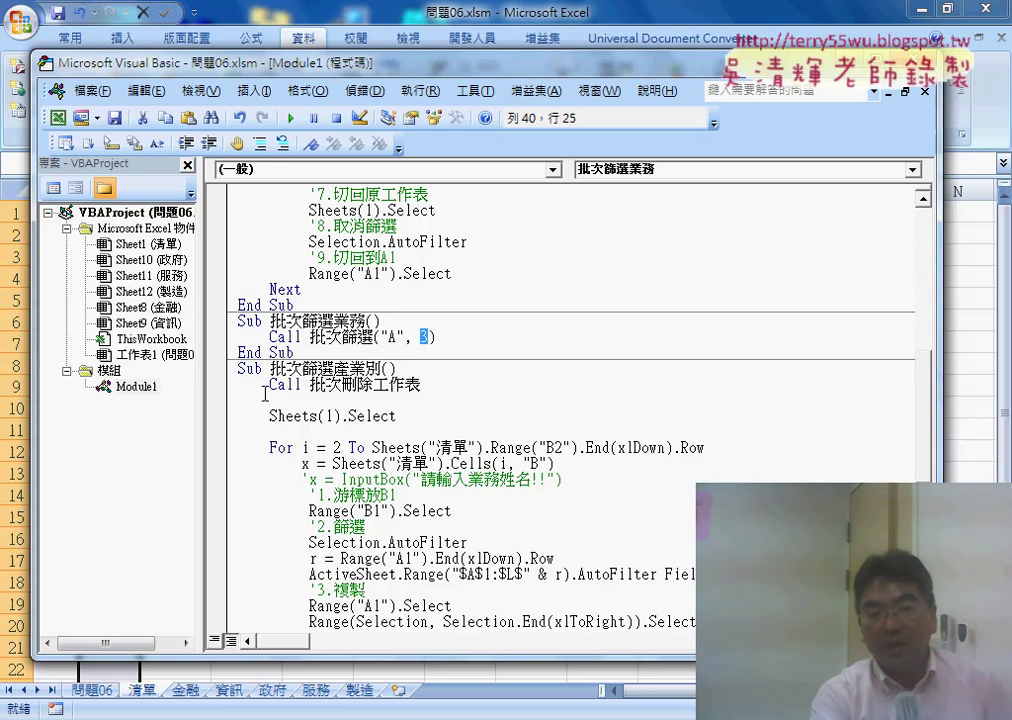
# Step: Delete the duplicated filtering loop from Sub 批次篩選產業別
pyautogui.click(222, 394)
pyautogui.scroll(-4, 226, 460)
pyautogui.scroll(-5, 226, 460)
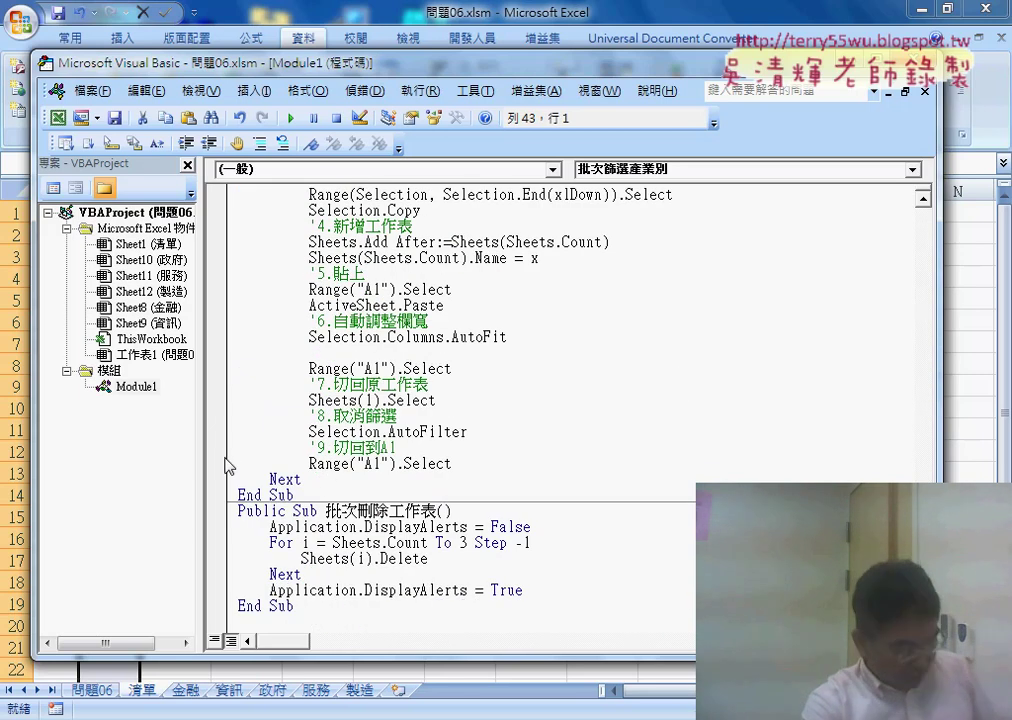
pyautogui.keyDown('shift'); pyautogui.click(331, 480); pyautogui.keyUp('shift')
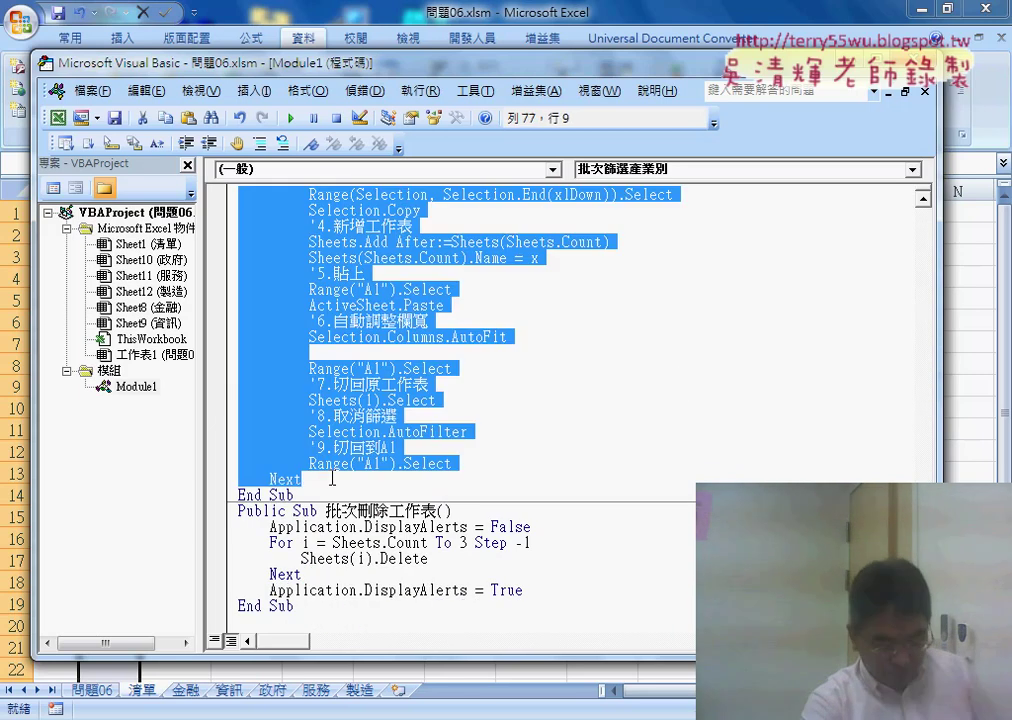
pyautogui.press('Delete')
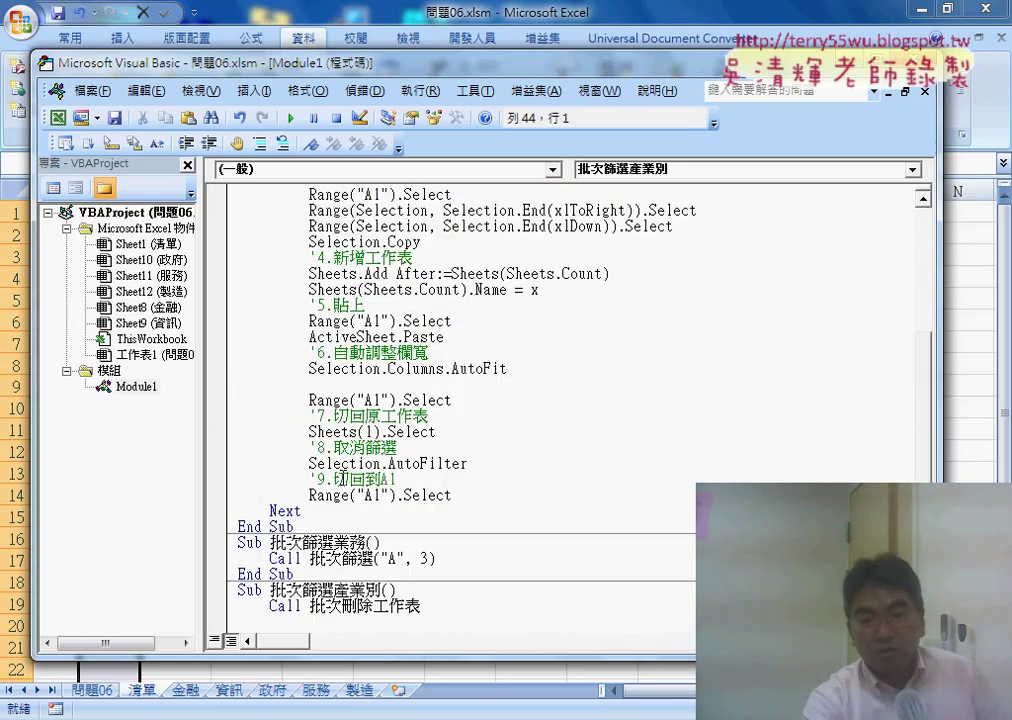
# Step: Paste the 批次篩選 Call line into 批次篩選產業別 and delete its Call 批次刪除工作表 line
pyautogui.scroll(-2, 396, 478)
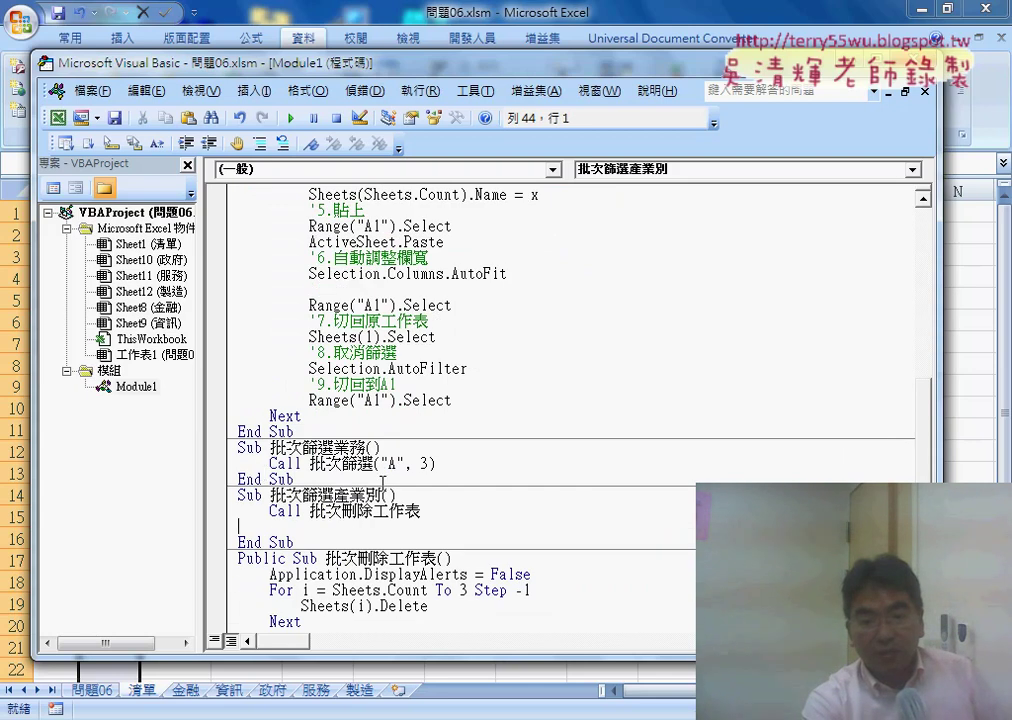
pyautogui.click(226, 466)
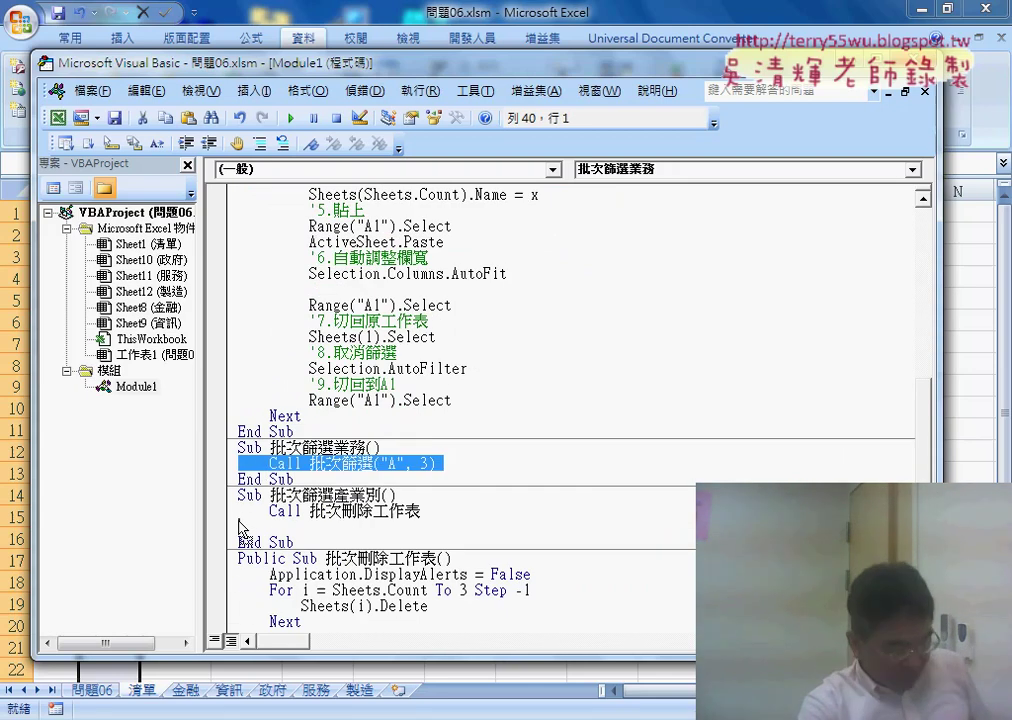
pyautogui.click(240, 528)
pyautogui.write('Call 批次篩選("A", 3)')
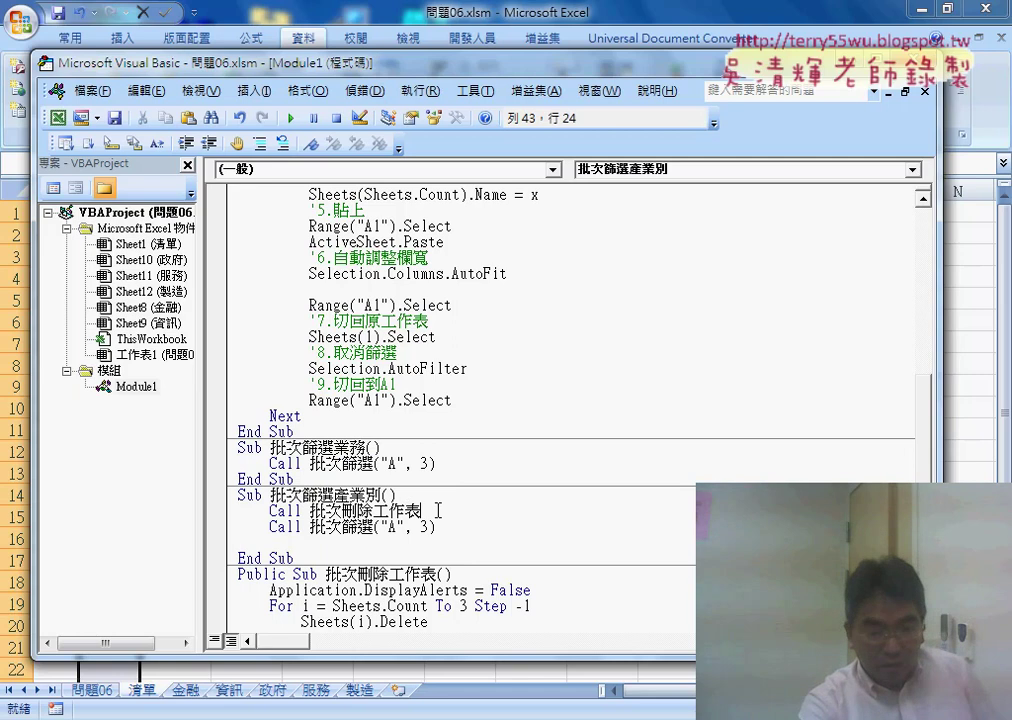
pyautogui.click(211, 509)
pyautogui.press('Delete')
pyautogui.press('Delete')
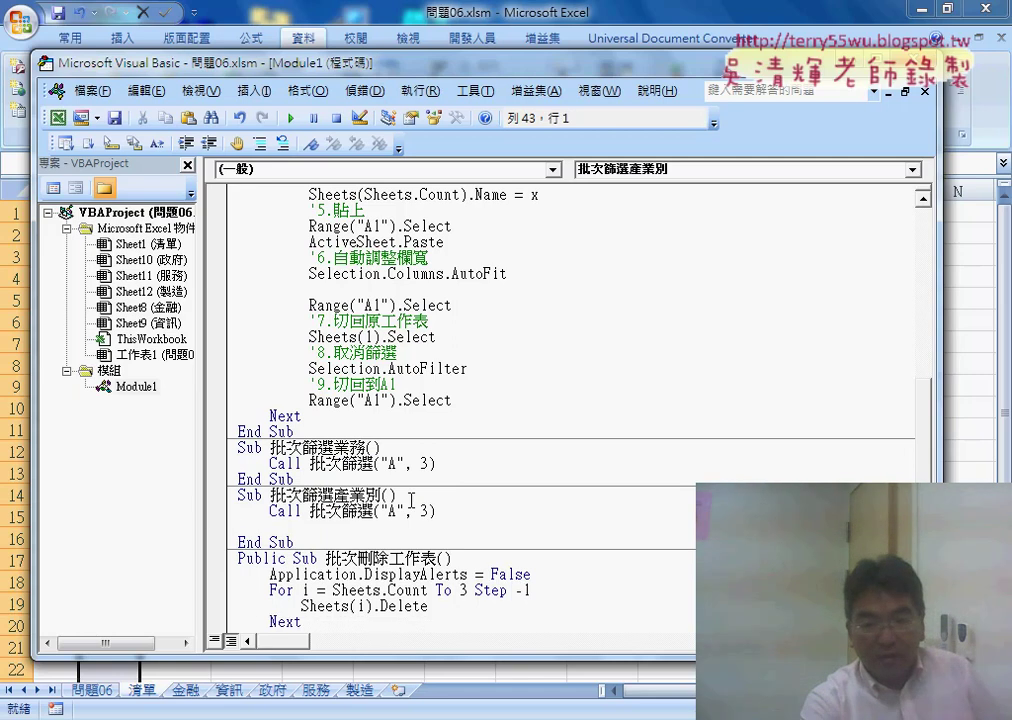
pyautogui.press('Delete')
# Step: Change the pasted call's arguments to "B", 4 and shrink the editor beside the worksheet
pyautogui.moveTo(389, 511); pyautogui.dragTo(397, 511)
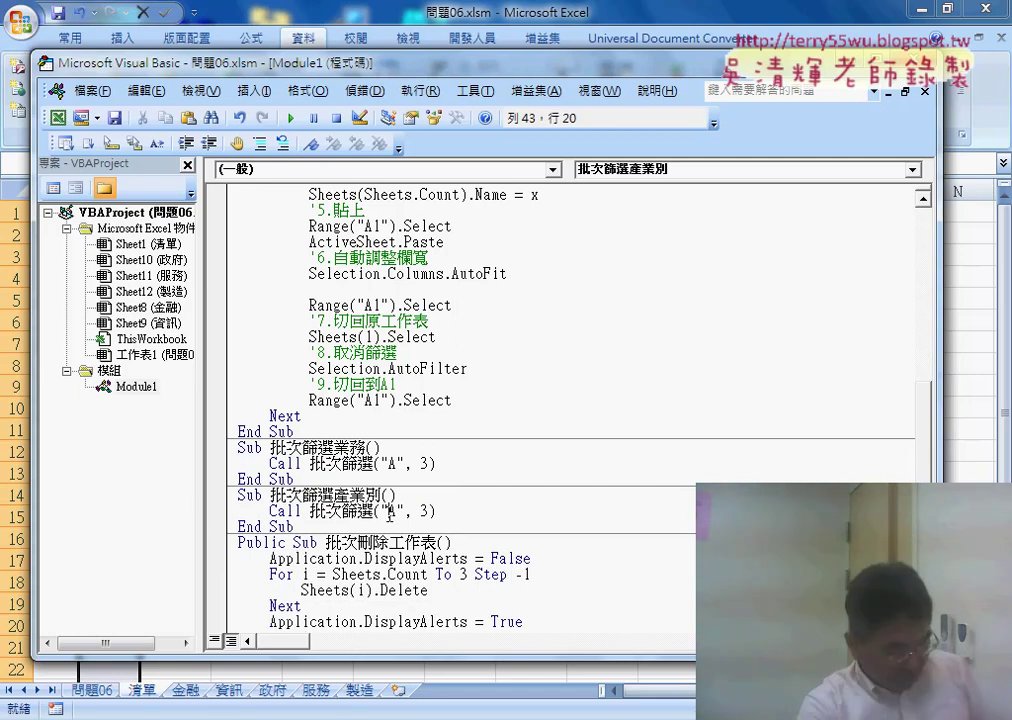
pyautogui.write('B')
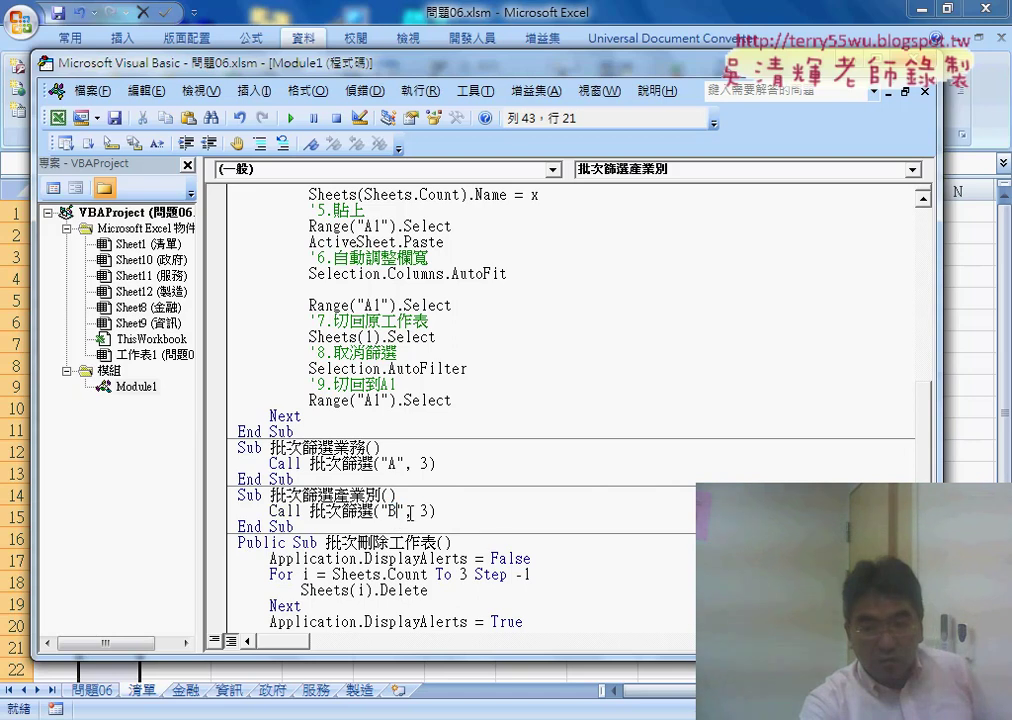
pyautogui.press('Right')
pyautogui.press('Right')
pyautogui.press('Right')
pyautogui.hotkey('shift', 'Right')
pyautogui.write('4')
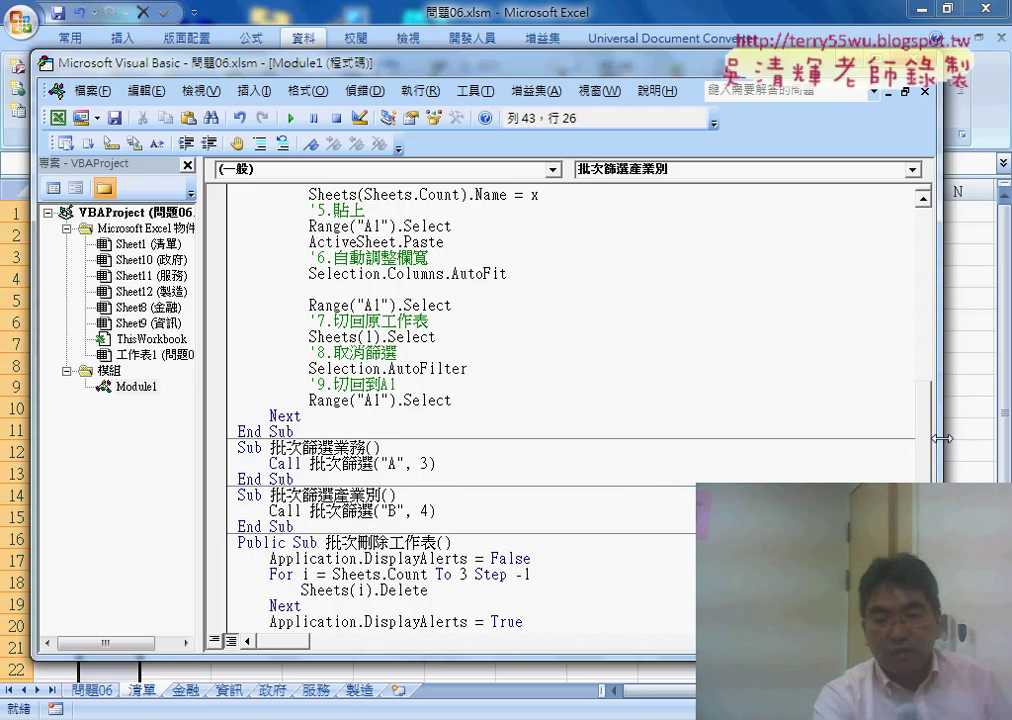
pyautogui.moveTo(940, 437); pyautogui.dragTo(773, 437)
# Step: Set breakpoints on both Call lines and run 批次篩選業務 from the 問題06 sheet button
pyautogui.click(215, 462)
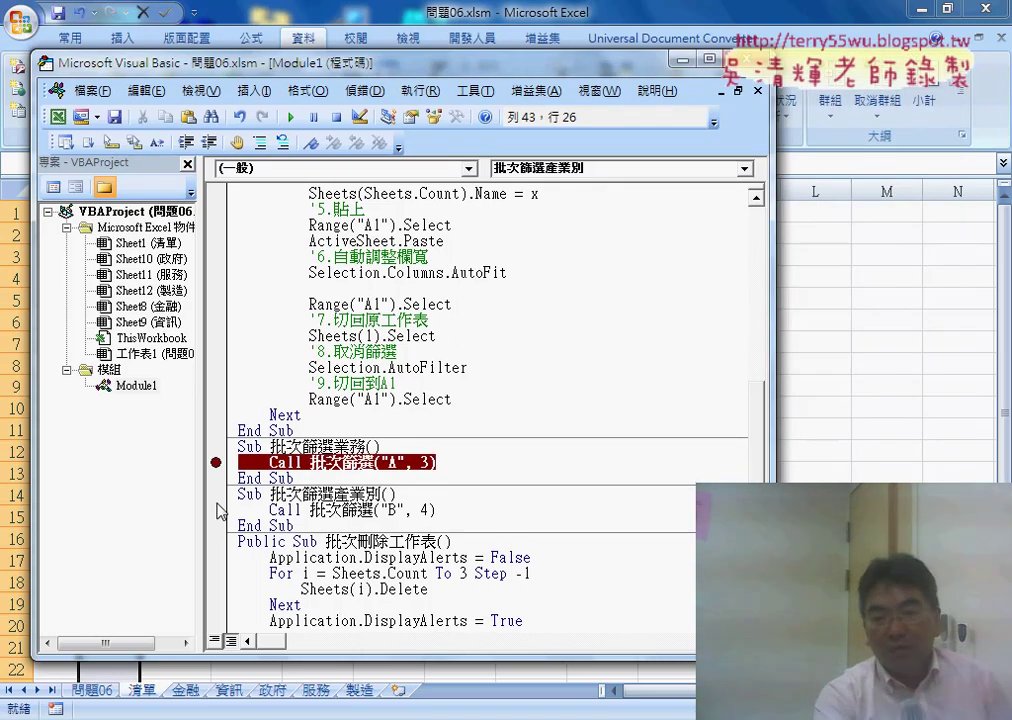
pyautogui.click(215, 509)
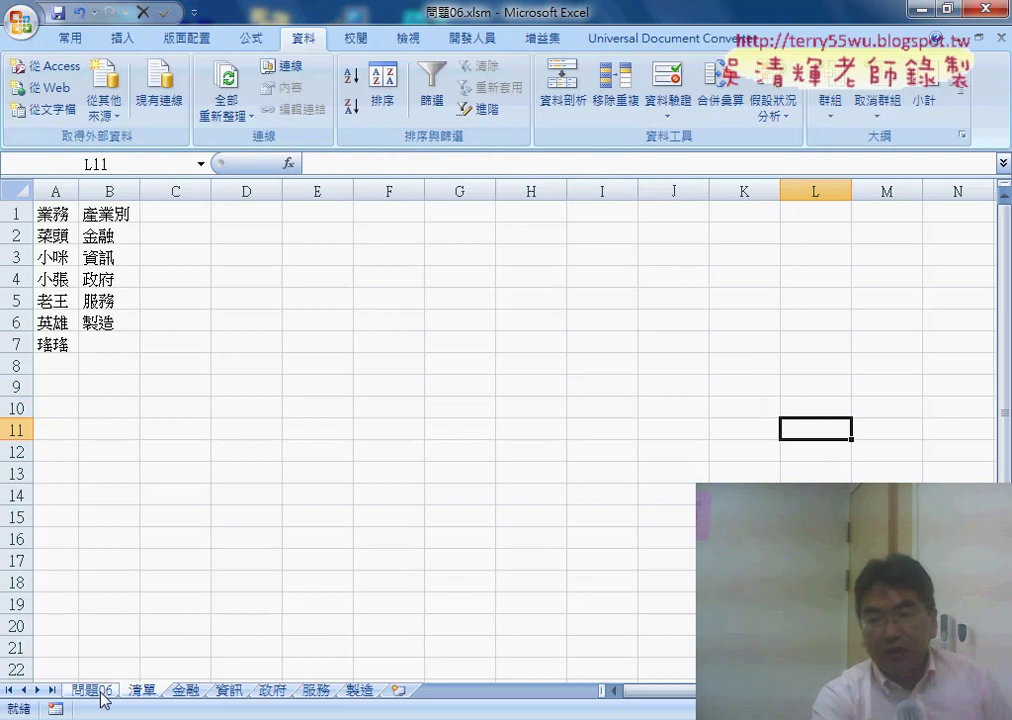
pyautogui.click(98, 690)
pyautogui.click(915, 262)
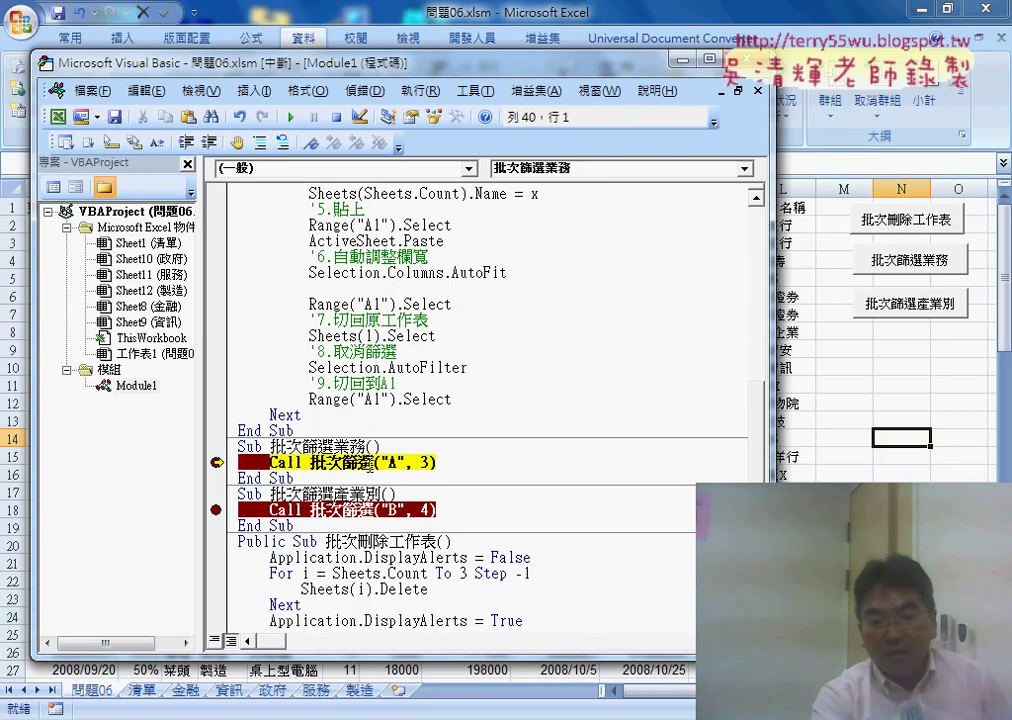
# Step: Step into 批次篩選 with F8, inspect 清單 and 欄位, then continue to finish the run
pyautogui.moveTo(272, 462); pyautogui.dragTo(452, 462)
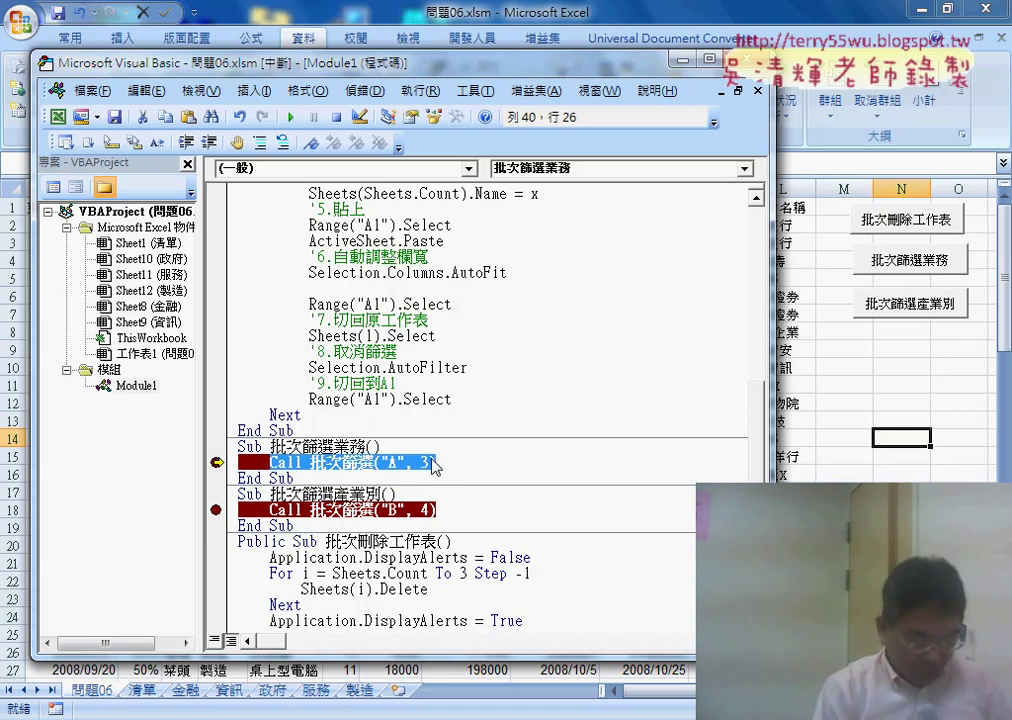
pyautogui.press('F8')
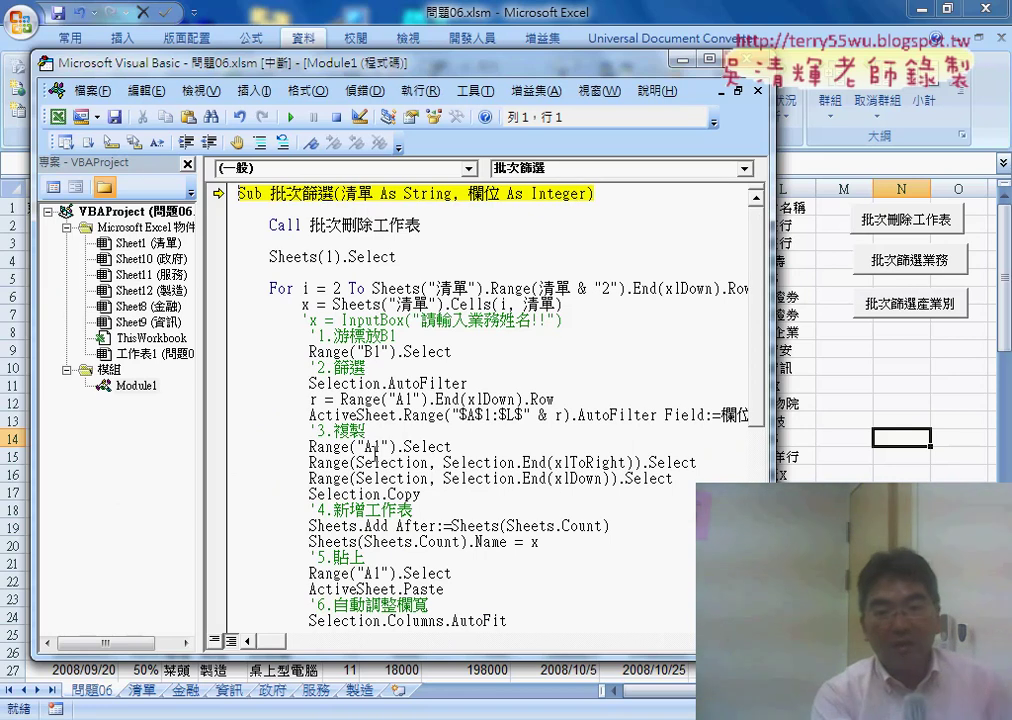
pyautogui.doubleClick(362, 194)
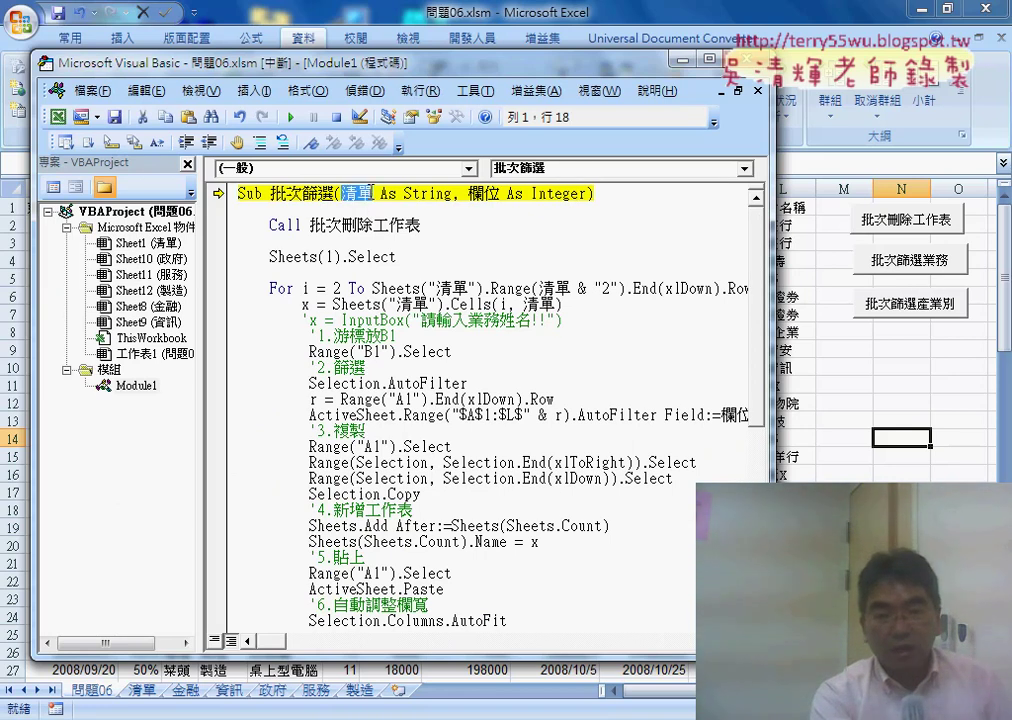
pyautogui.doubleClick(483, 194)
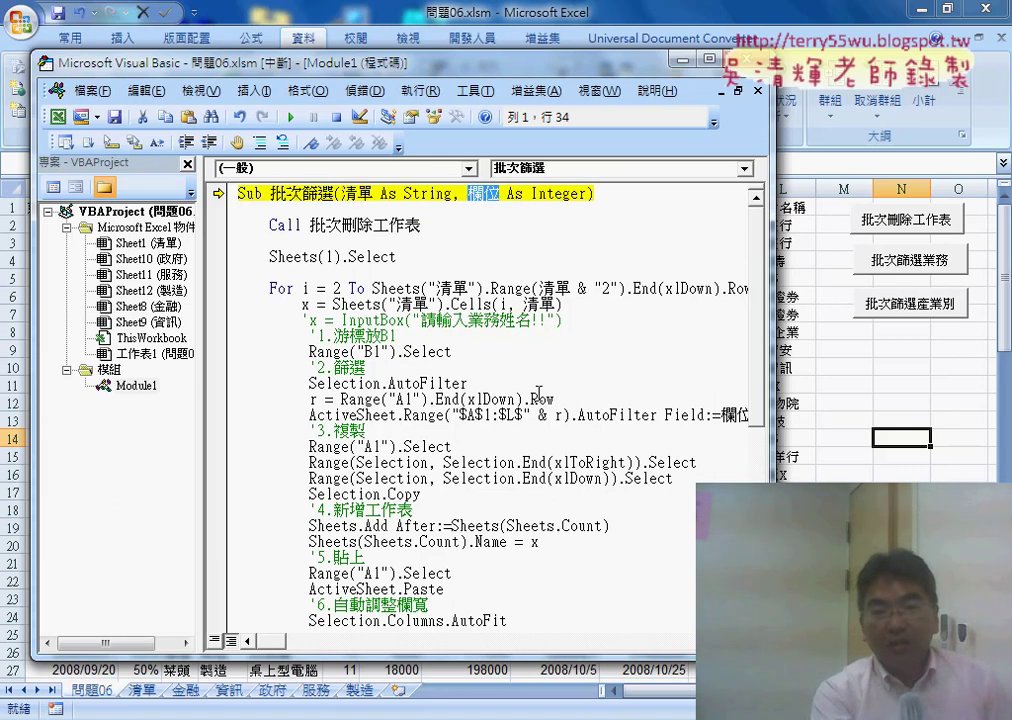
pyautogui.click(291, 117)
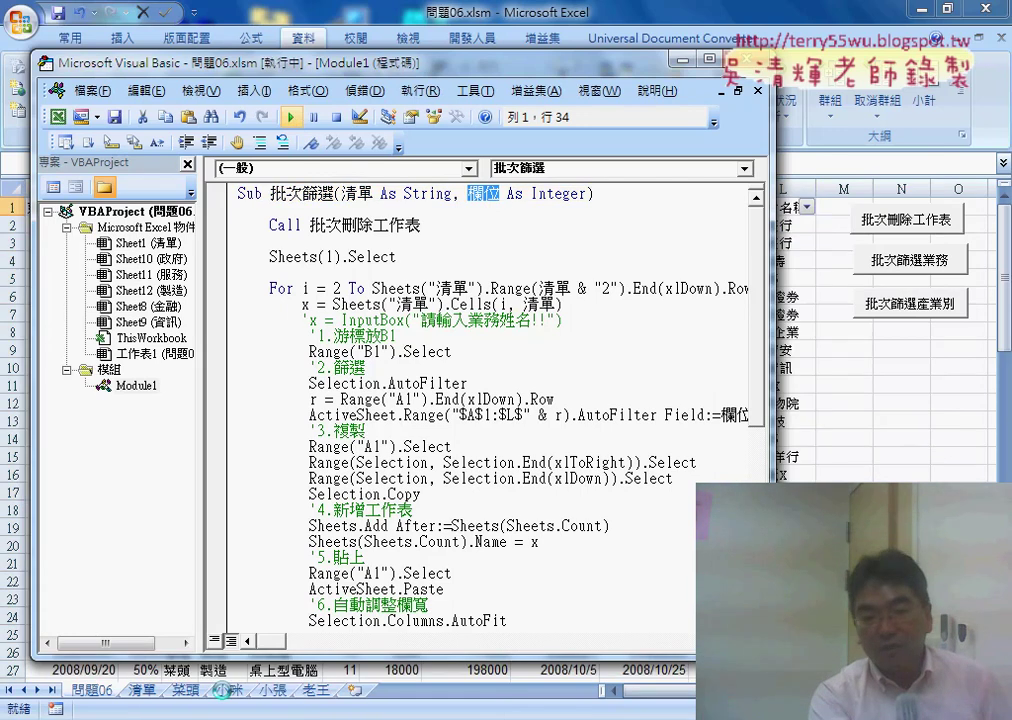
pyautogui.hotkey('alt', 'F11')
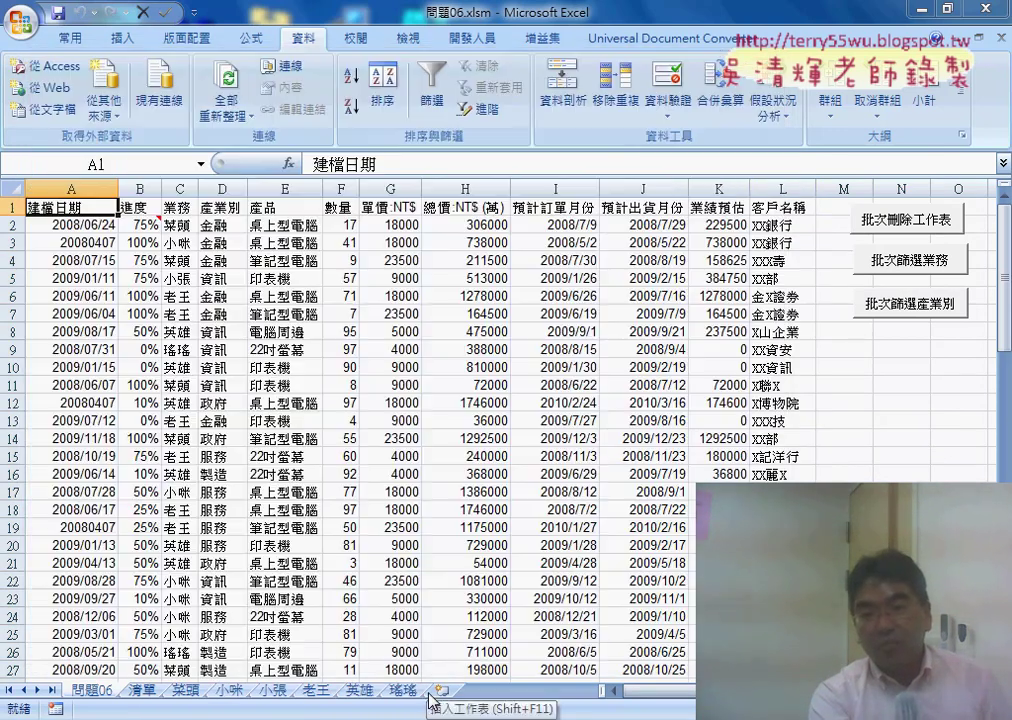
# Step: Run 批次篩選產業別 with arguments "B", 4, stepping through with F8 before continuing to completion
pyautogui.click(916, 305)
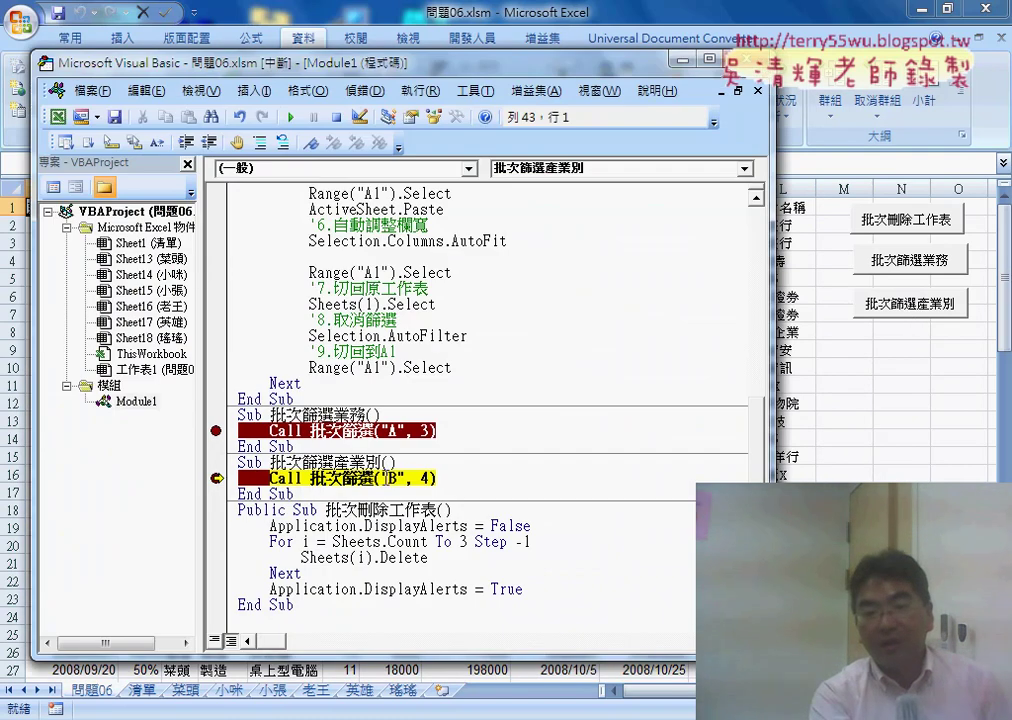
pyautogui.click(426, 479)
pyautogui.doubleClick(426, 479)
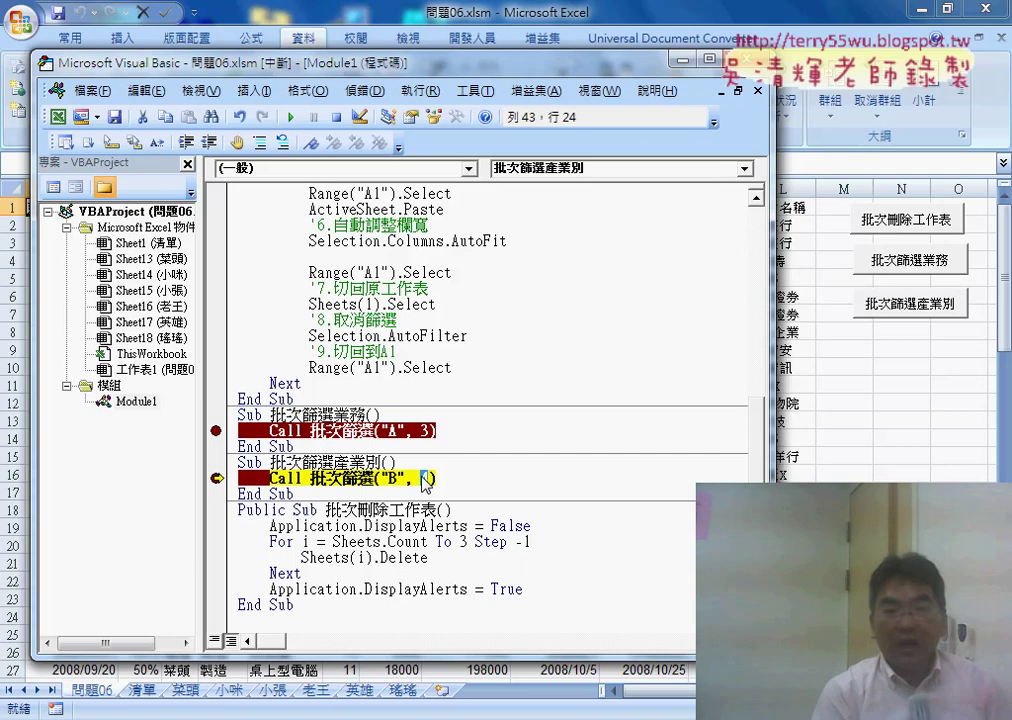
pyautogui.press('F8')
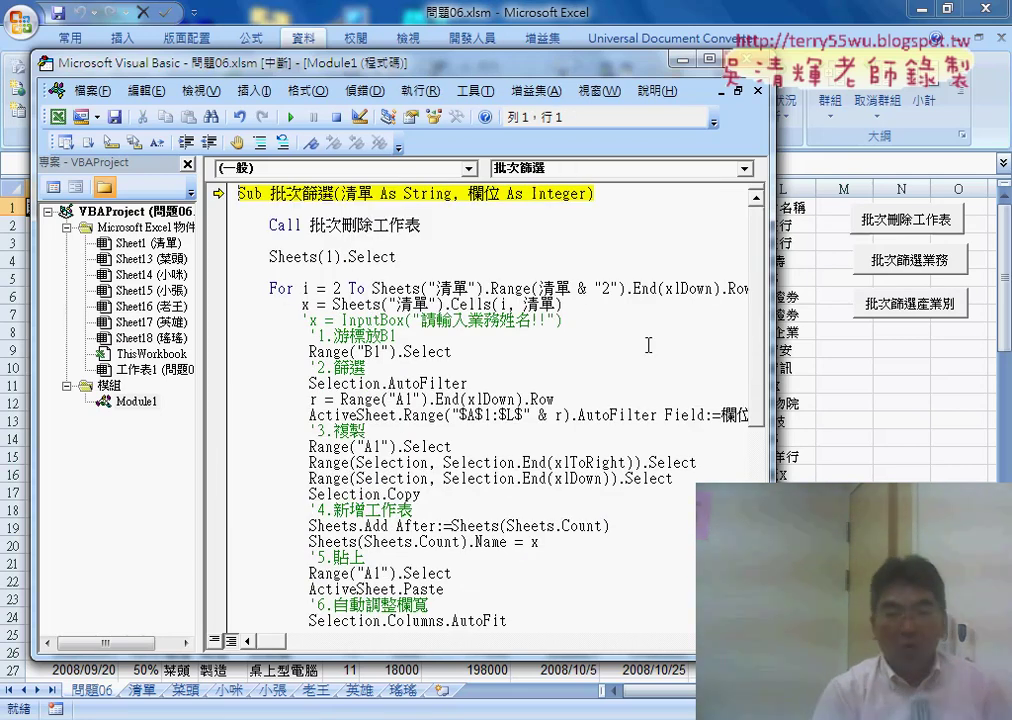
pyautogui.press('F8')
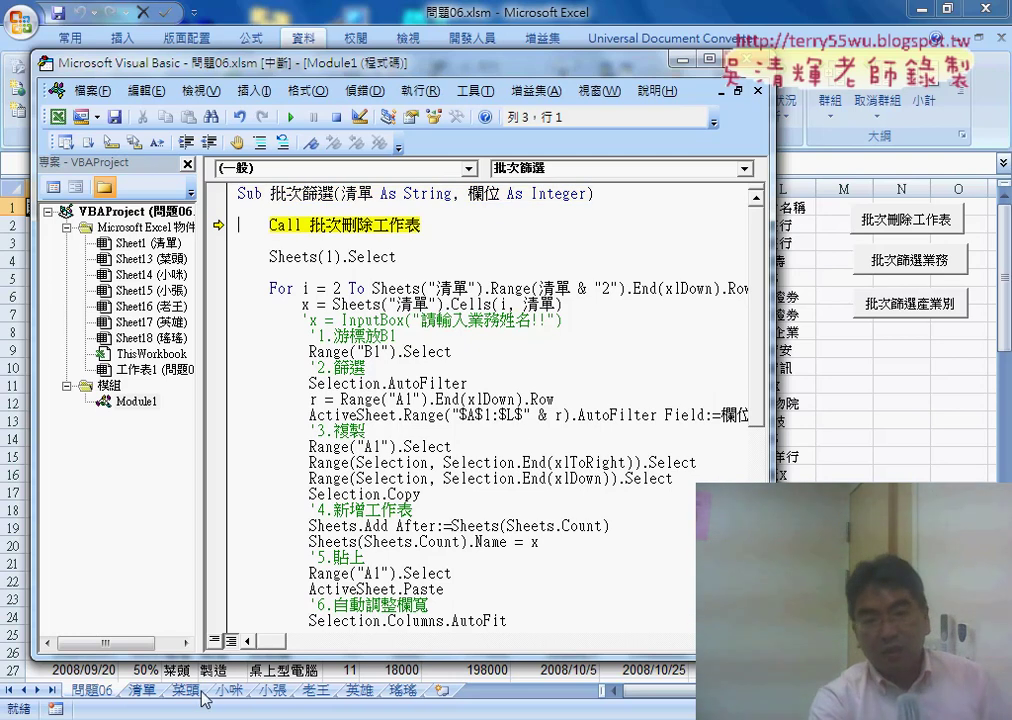
pyautogui.click(292, 118)
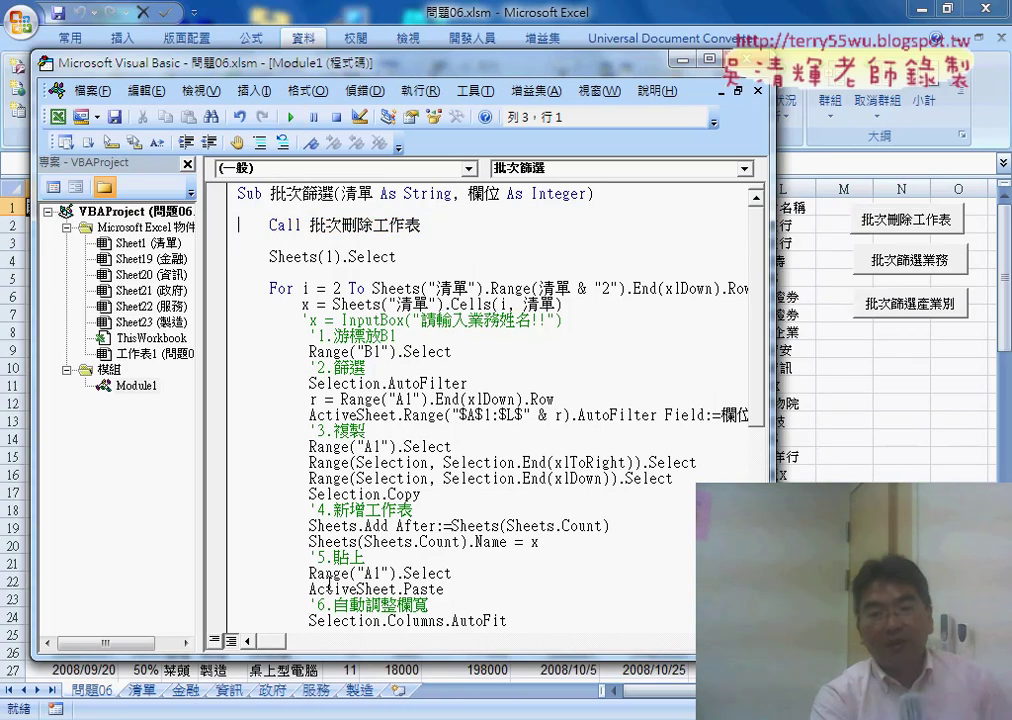
pyautogui.click(892, 366)
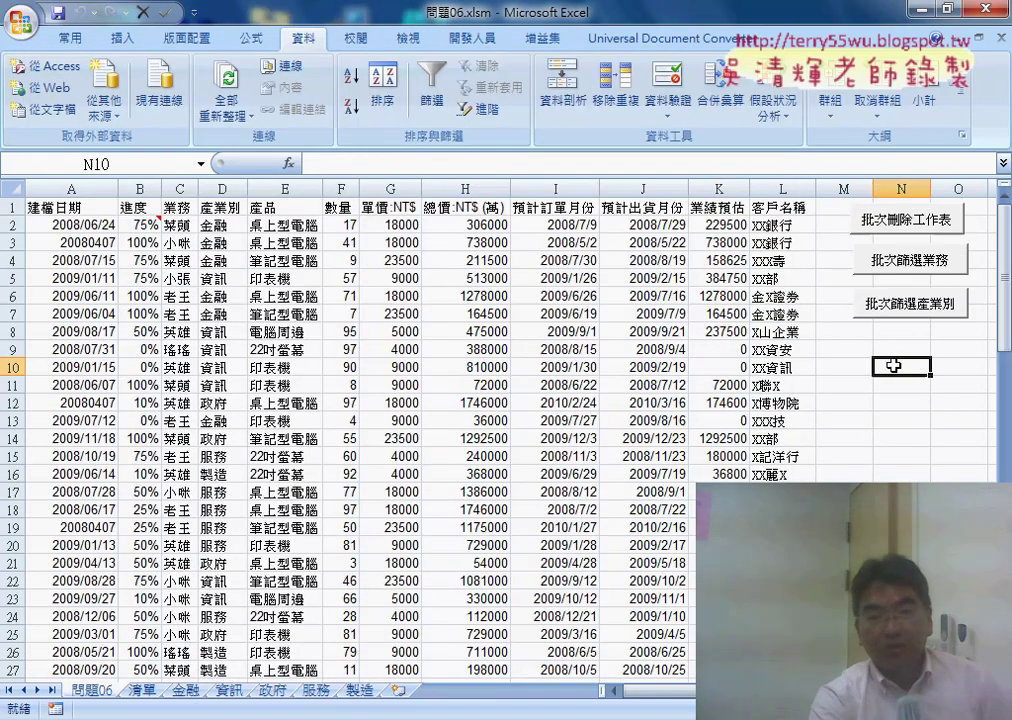
pyautogui.click(272, 189)
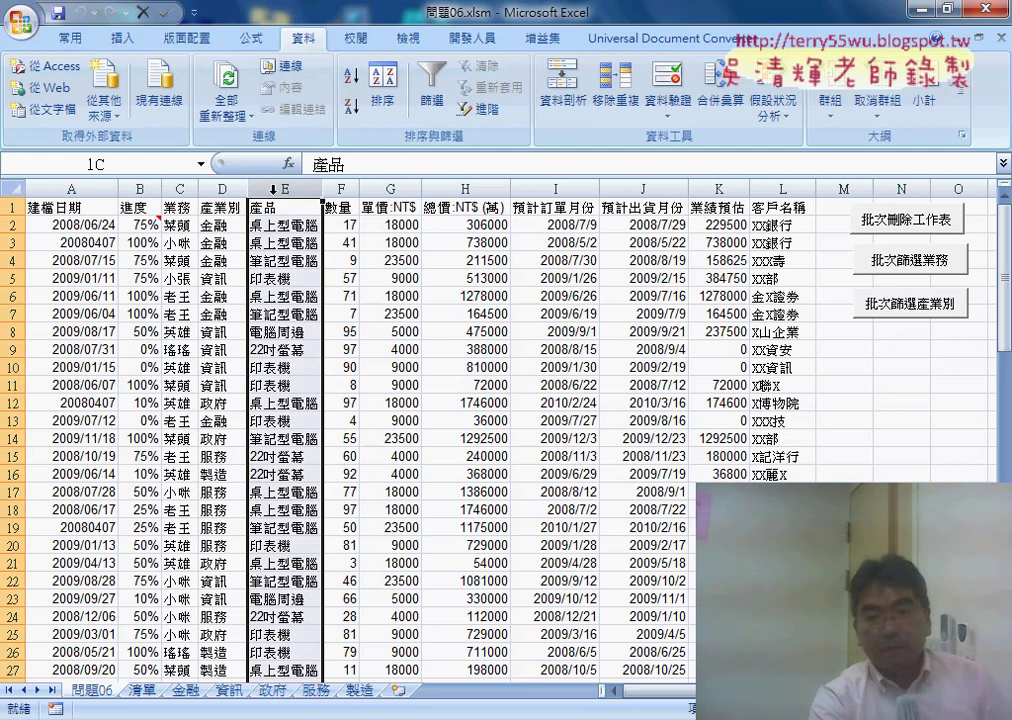
pyautogui.click(782, 189)
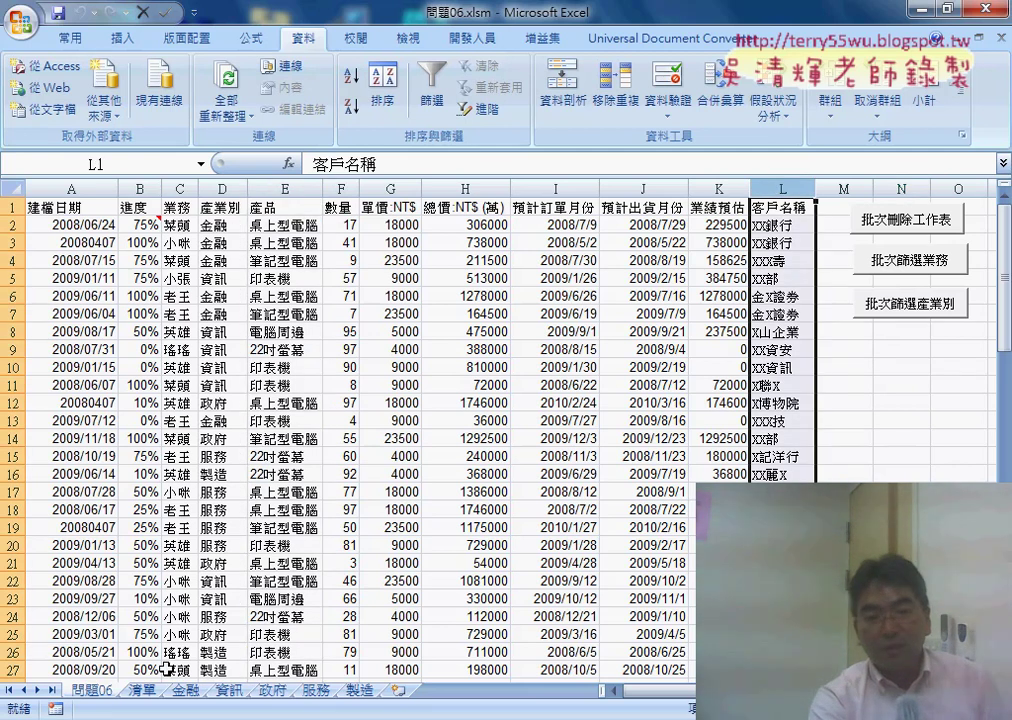
pyautogui.click(142, 690)
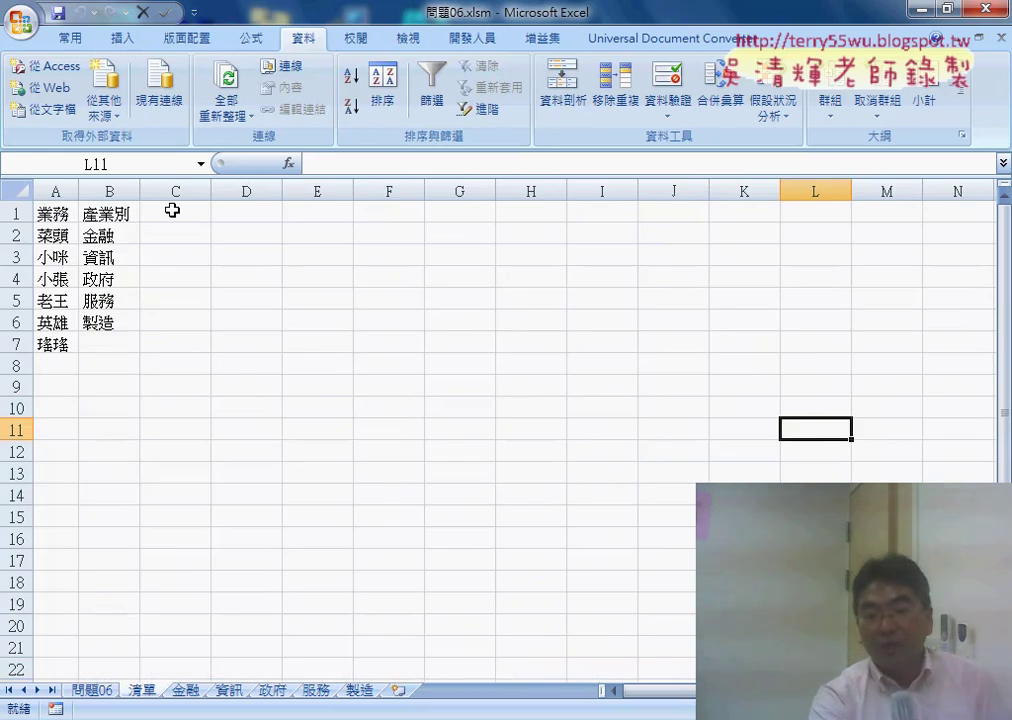
pyautogui.click(92, 690)
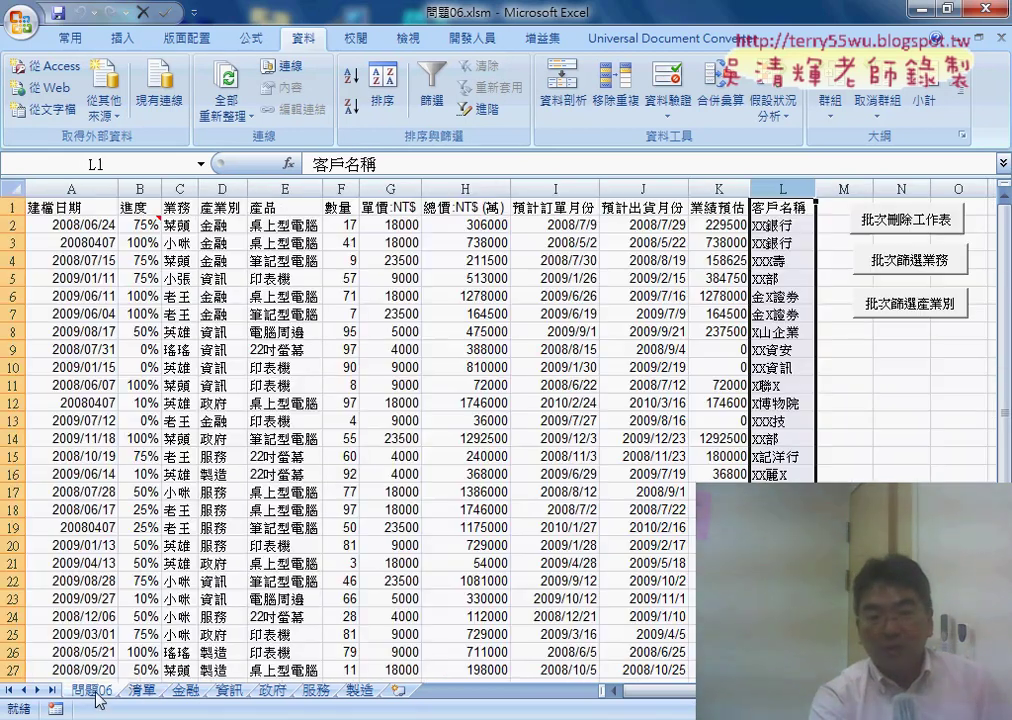
pyautogui.click(278, 186)
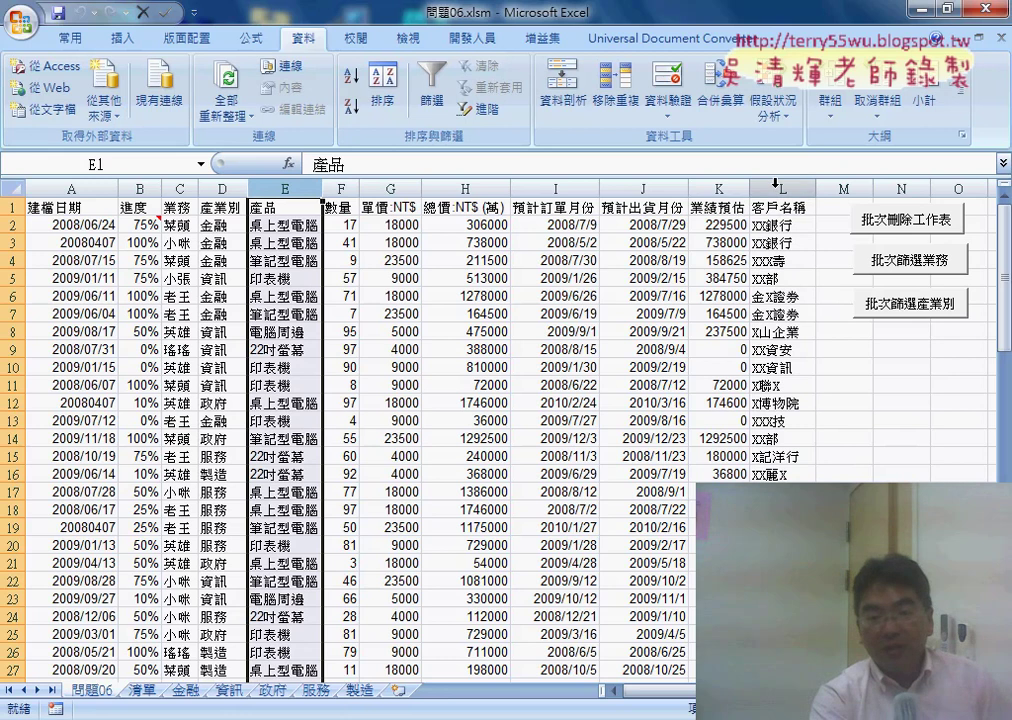
pyautogui.click(142, 690)
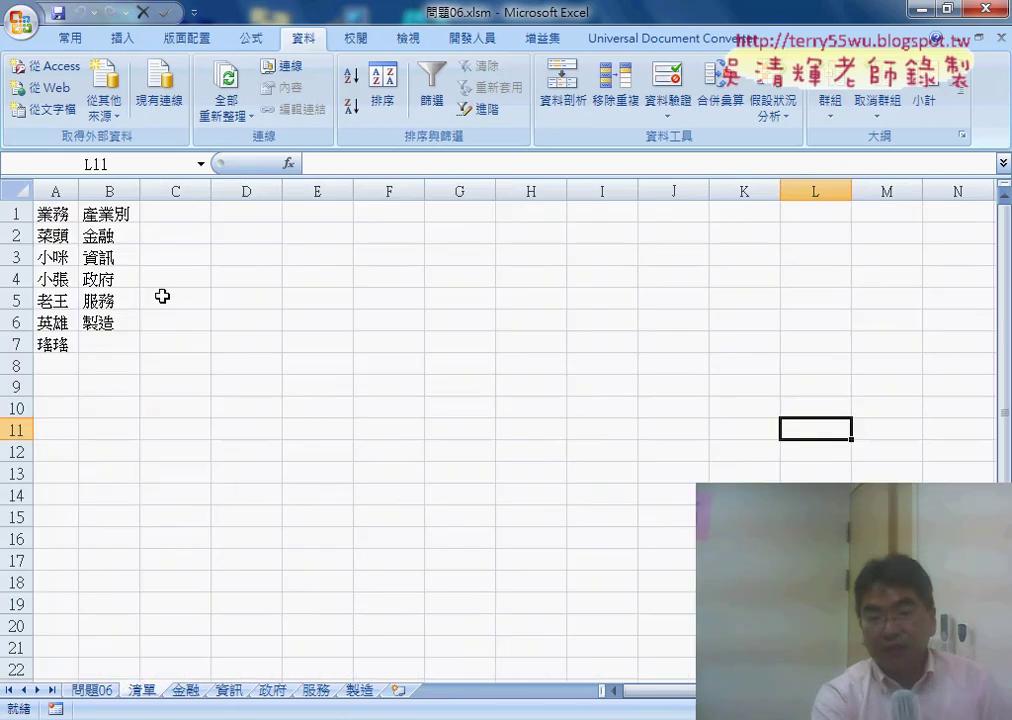
pyautogui.click(92, 690)
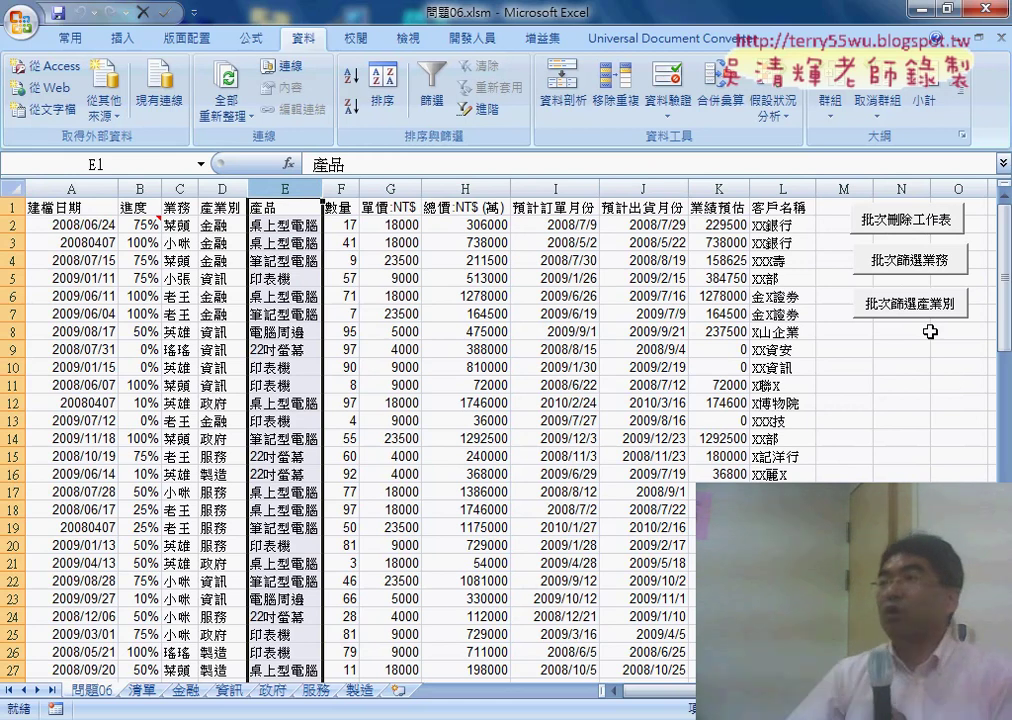